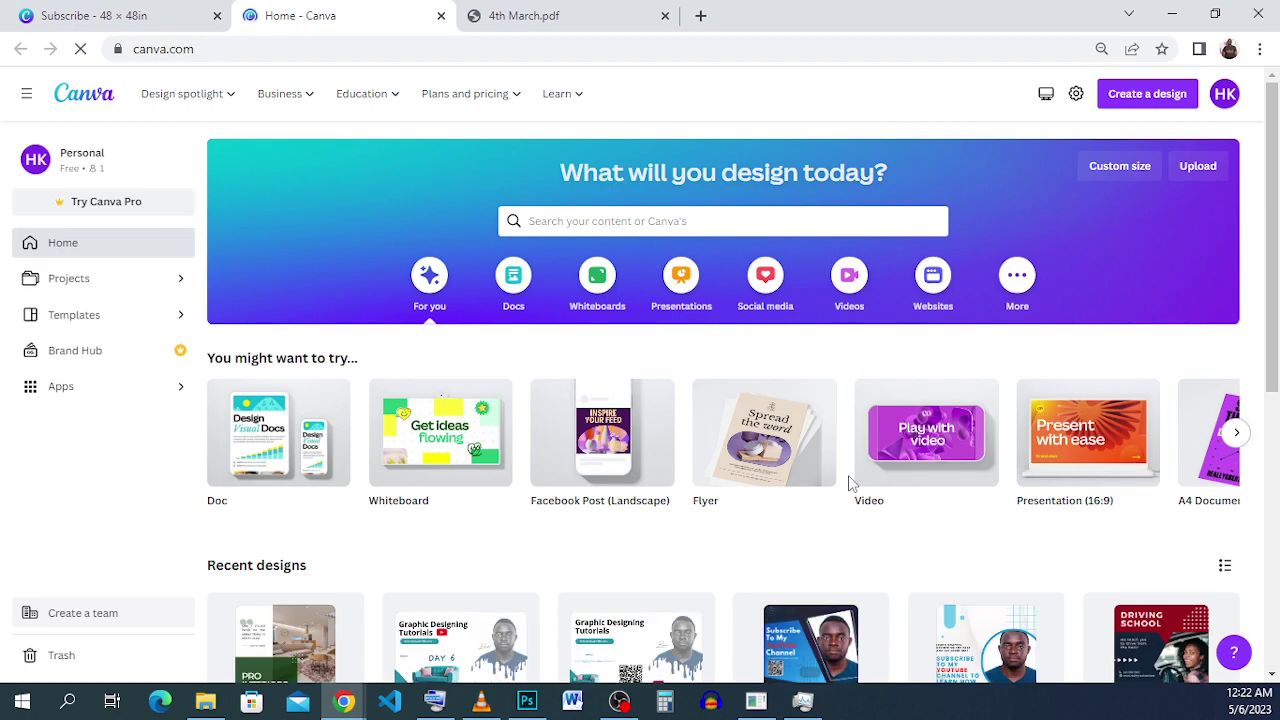
# - Create a new blank custom-size design of 48 × 48 in
pyautogui.click(174, 20)
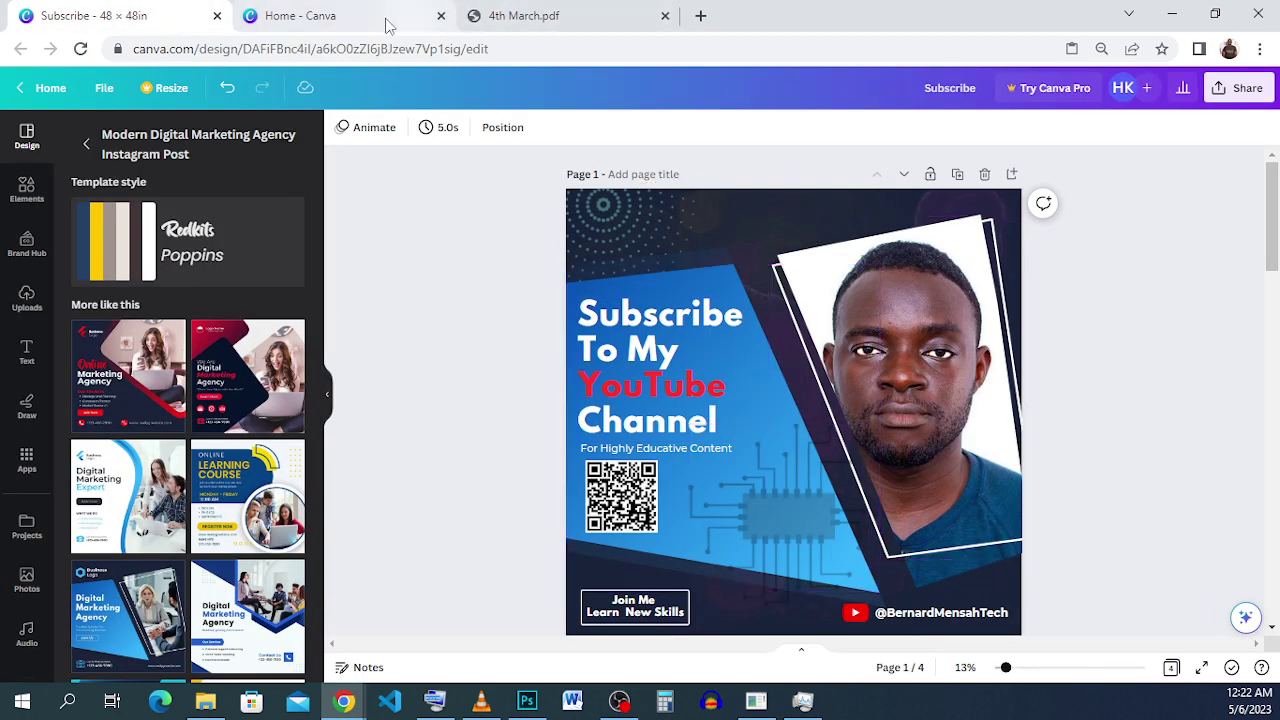
pyautogui.click(330, 28)
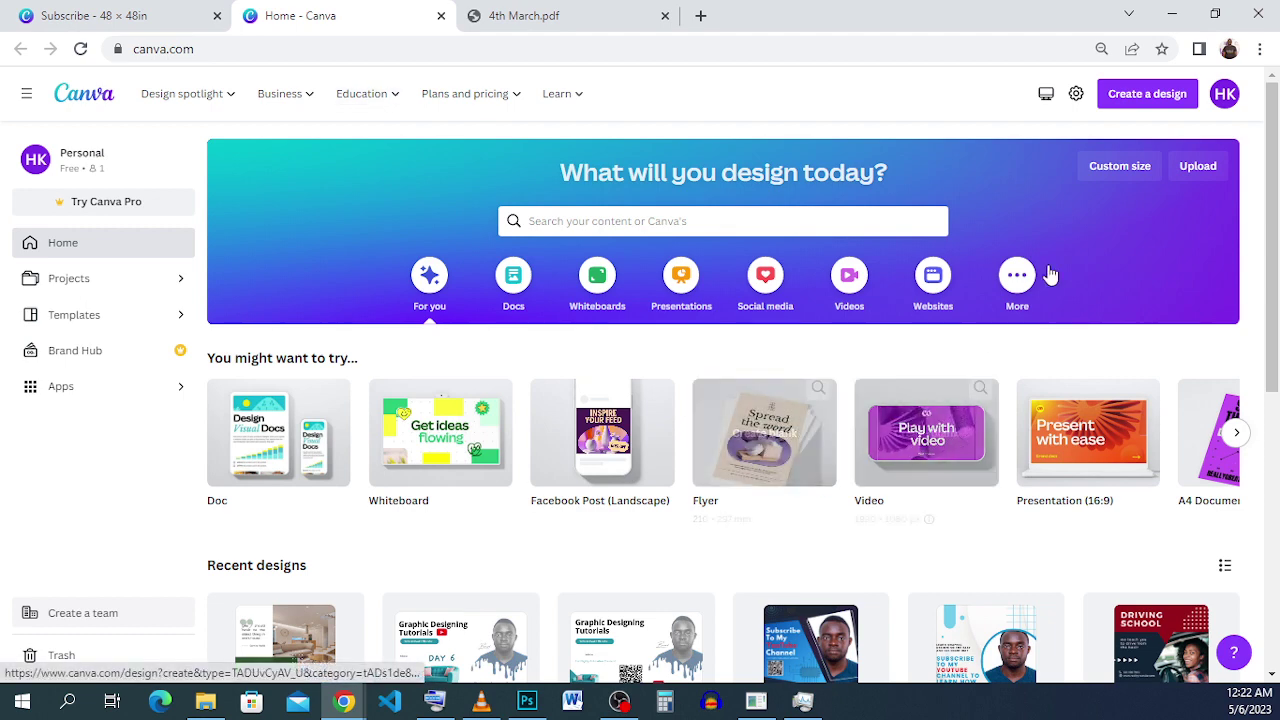
pyautogui.click(1120, 100)
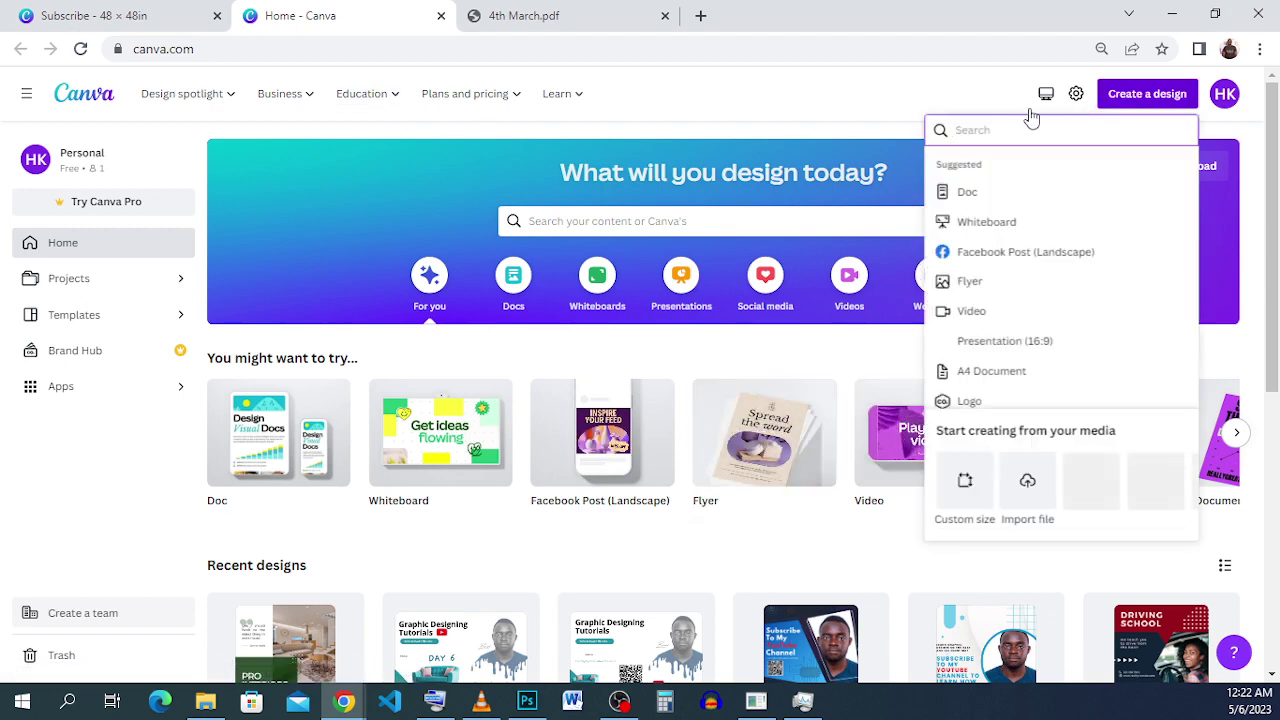
pyautogui.click(1144, 147)
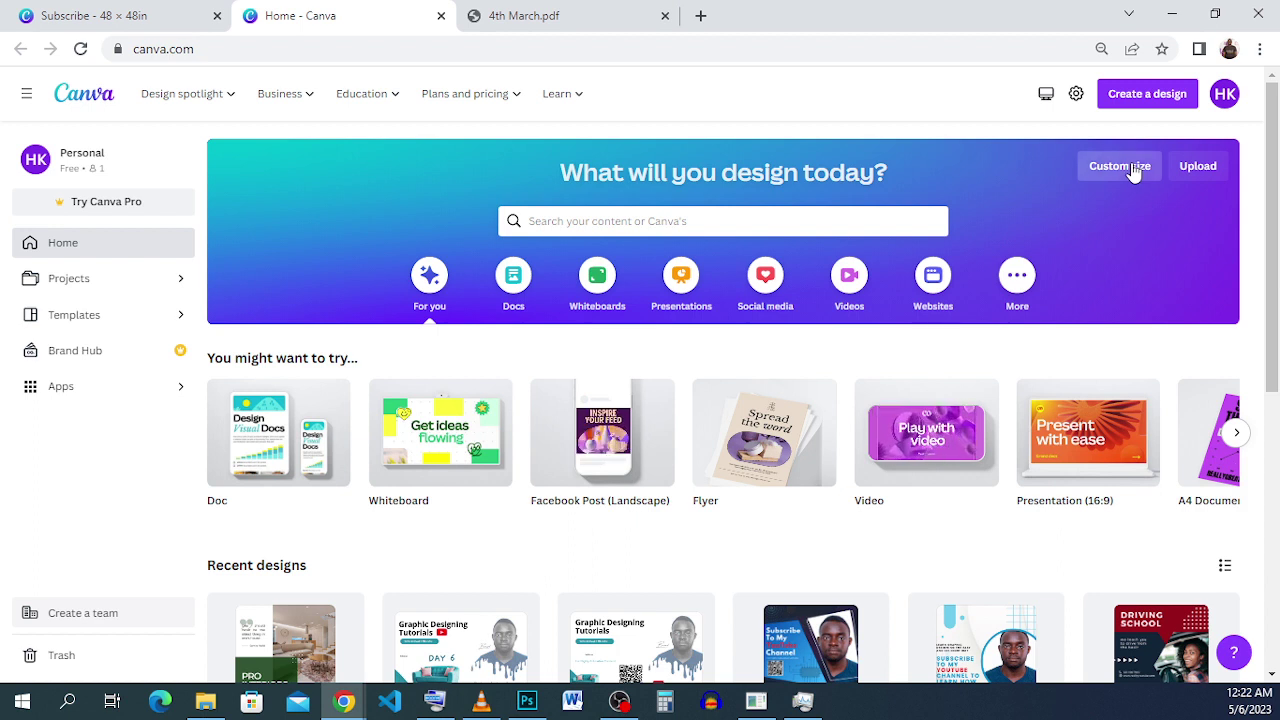
pyautogui.click(1133, 170)
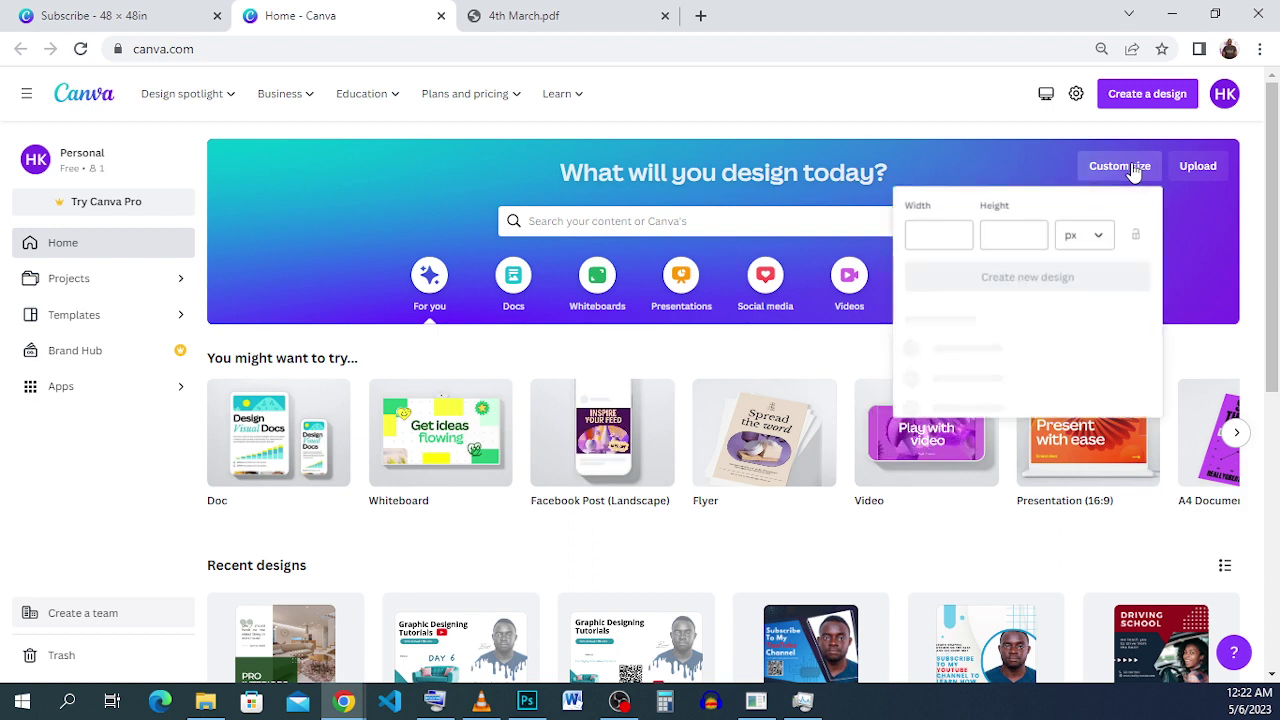
pyautogui.click(1097, 248)
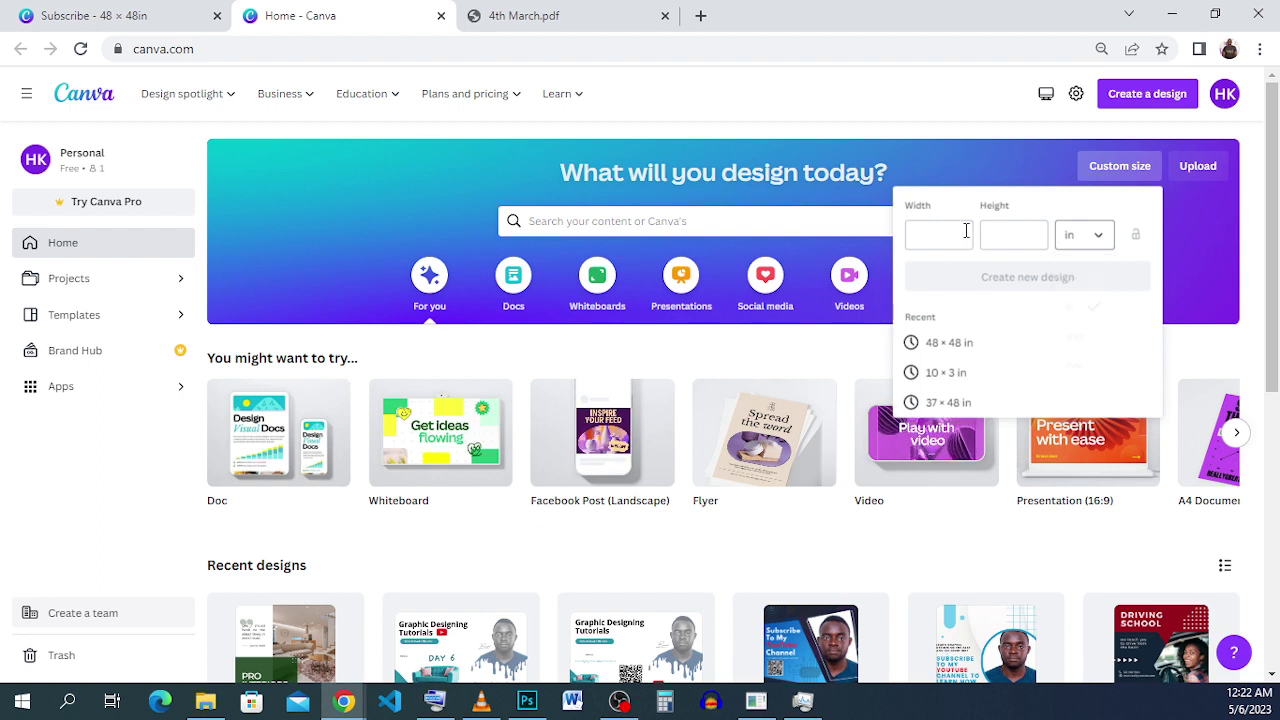
pyautogui.click(1070, 306)
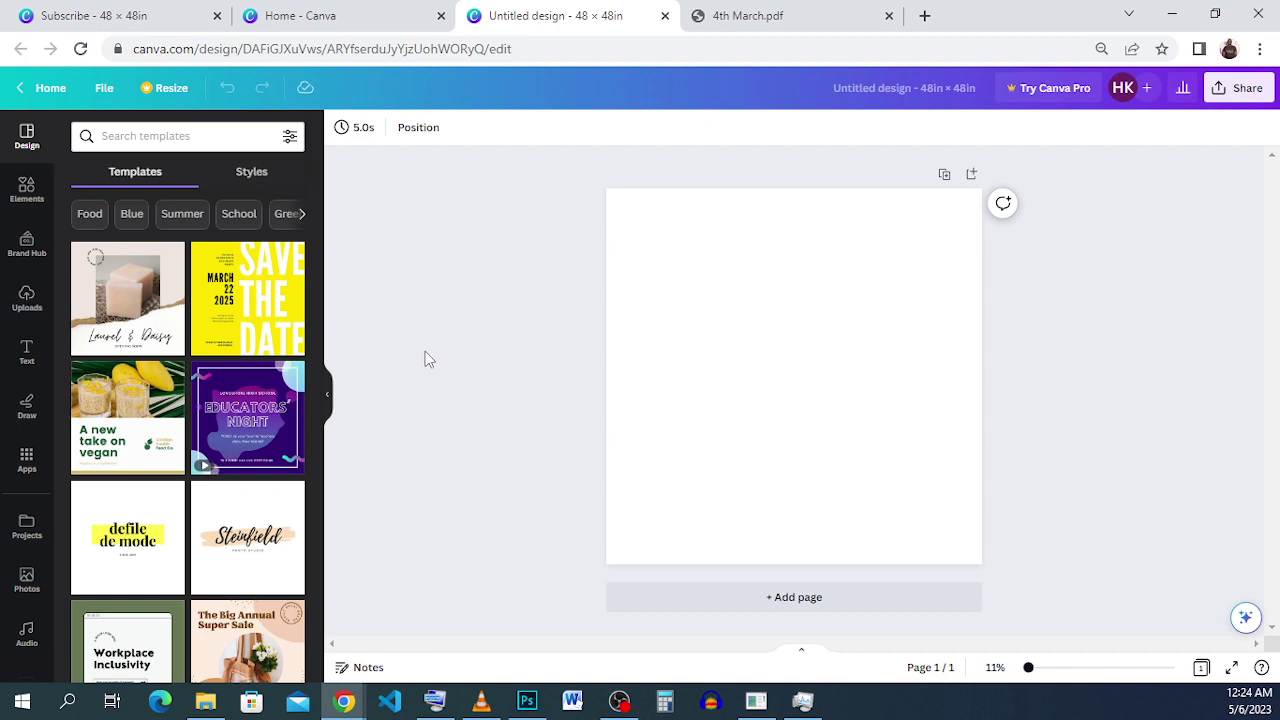
# - Review the custom-size settings on the home page, switching the unit to px and back to in
pyautogui.click(204, 133)
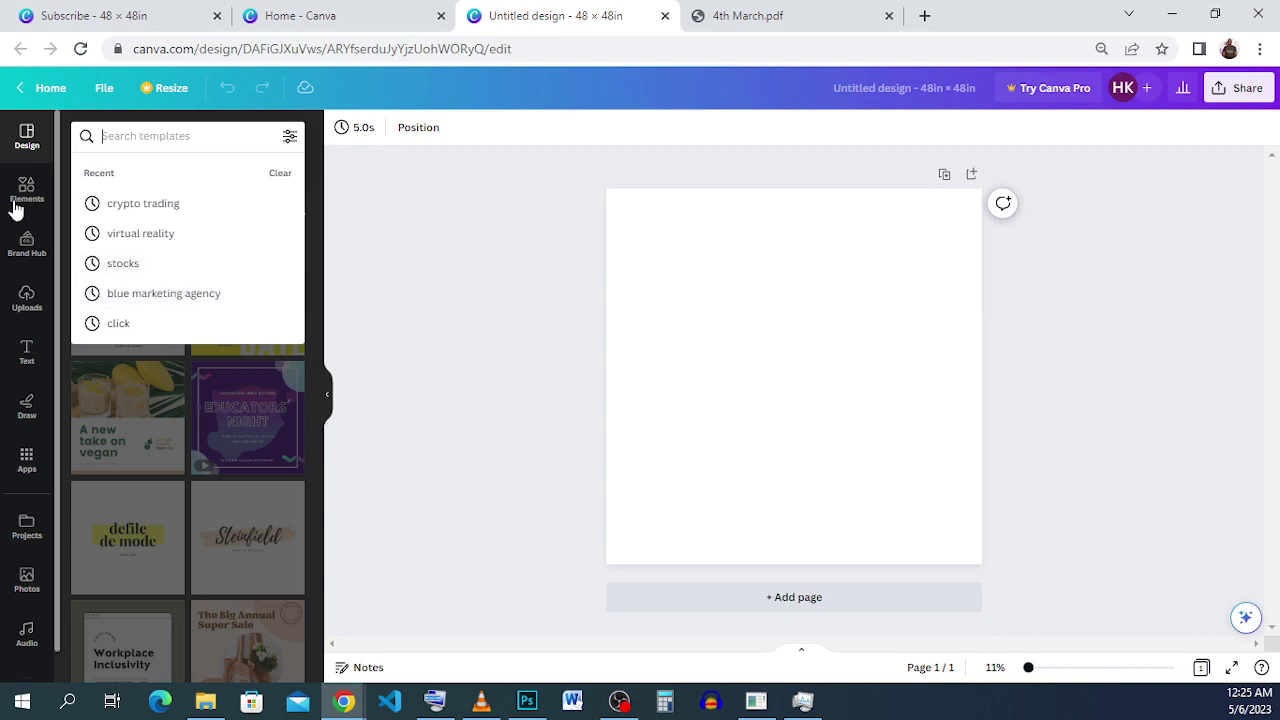
pyautogui.click(383, 237)
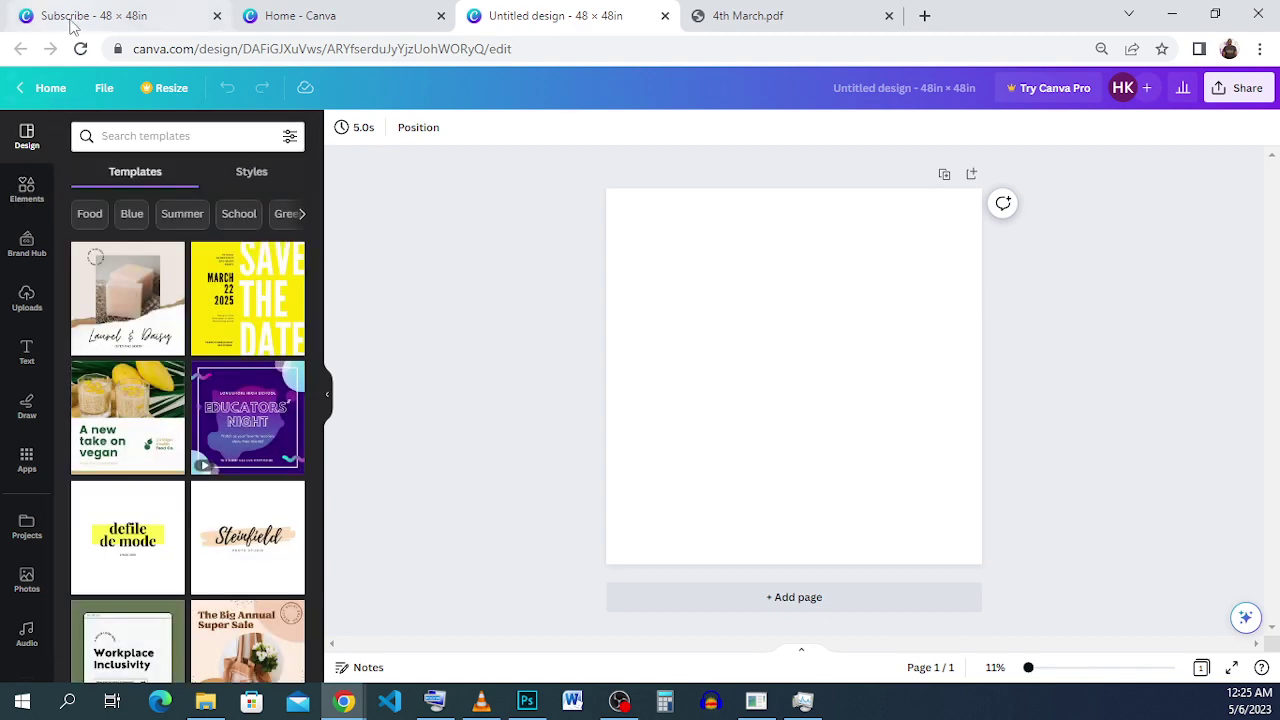
pyautogui.click(350, 26)
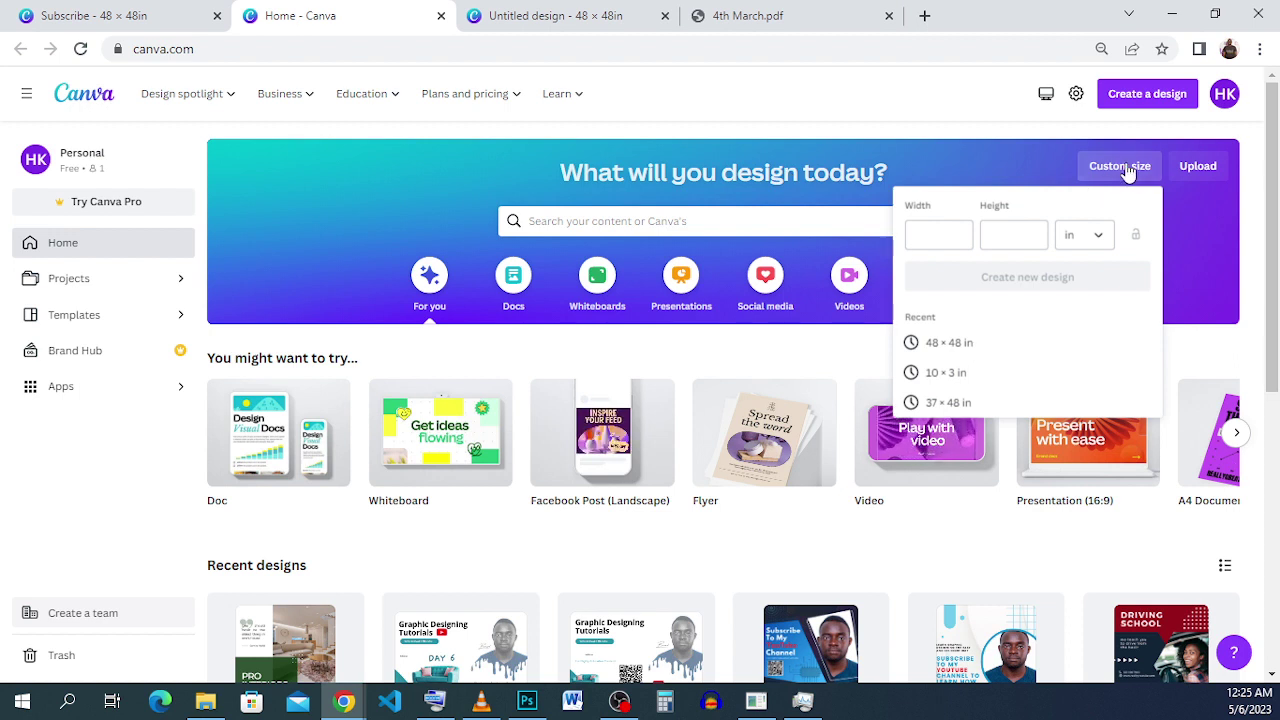
pyautogui.click(940, 238)
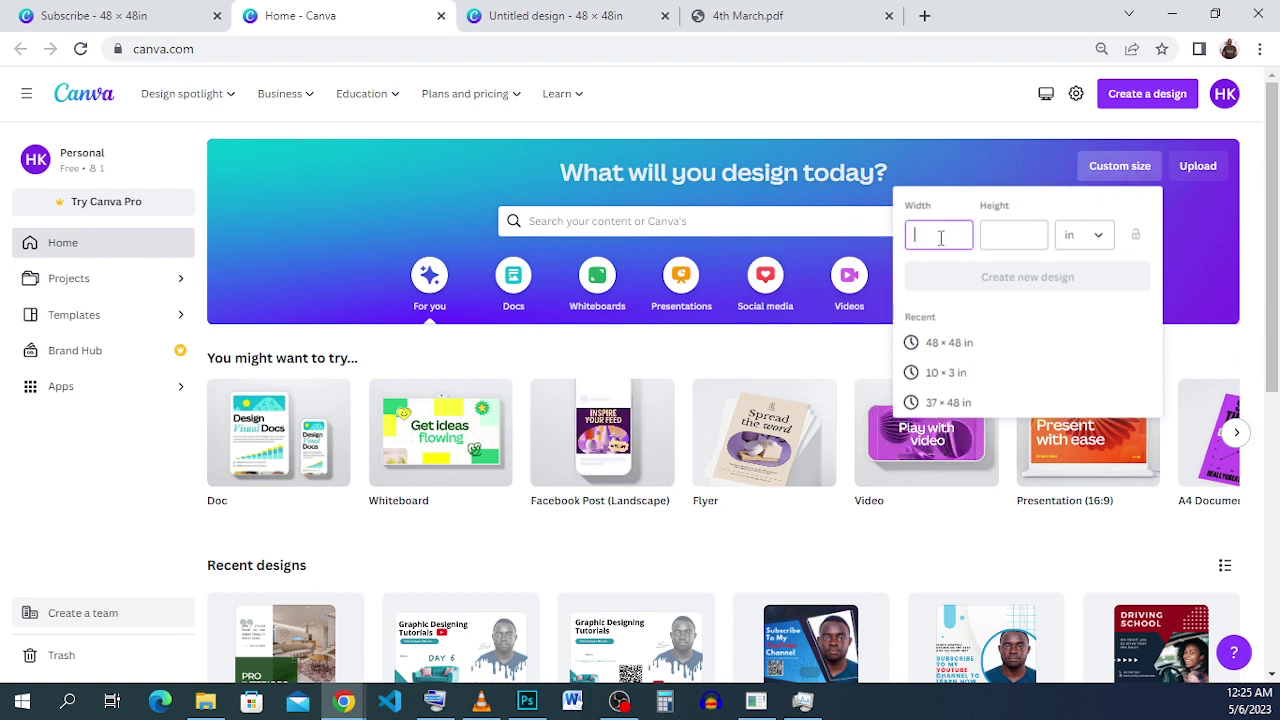
pyautogui.click(1088, 246)
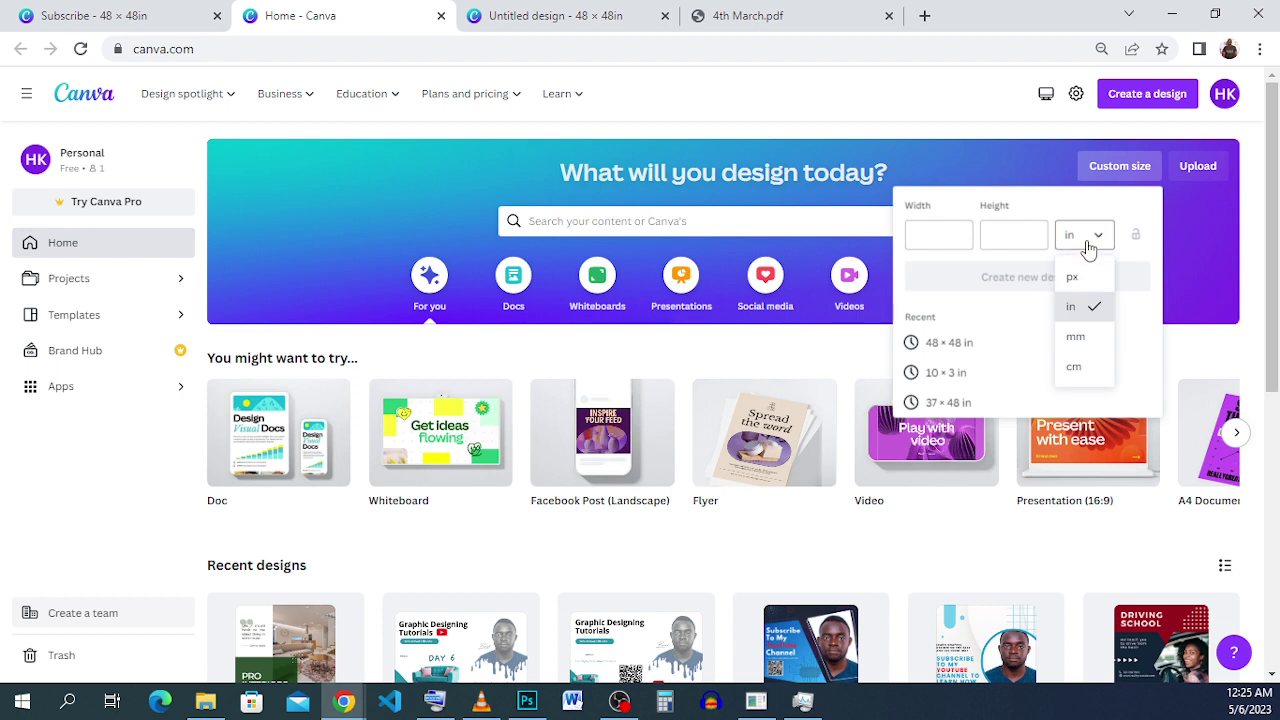
pyautogui.click(1086, 280)
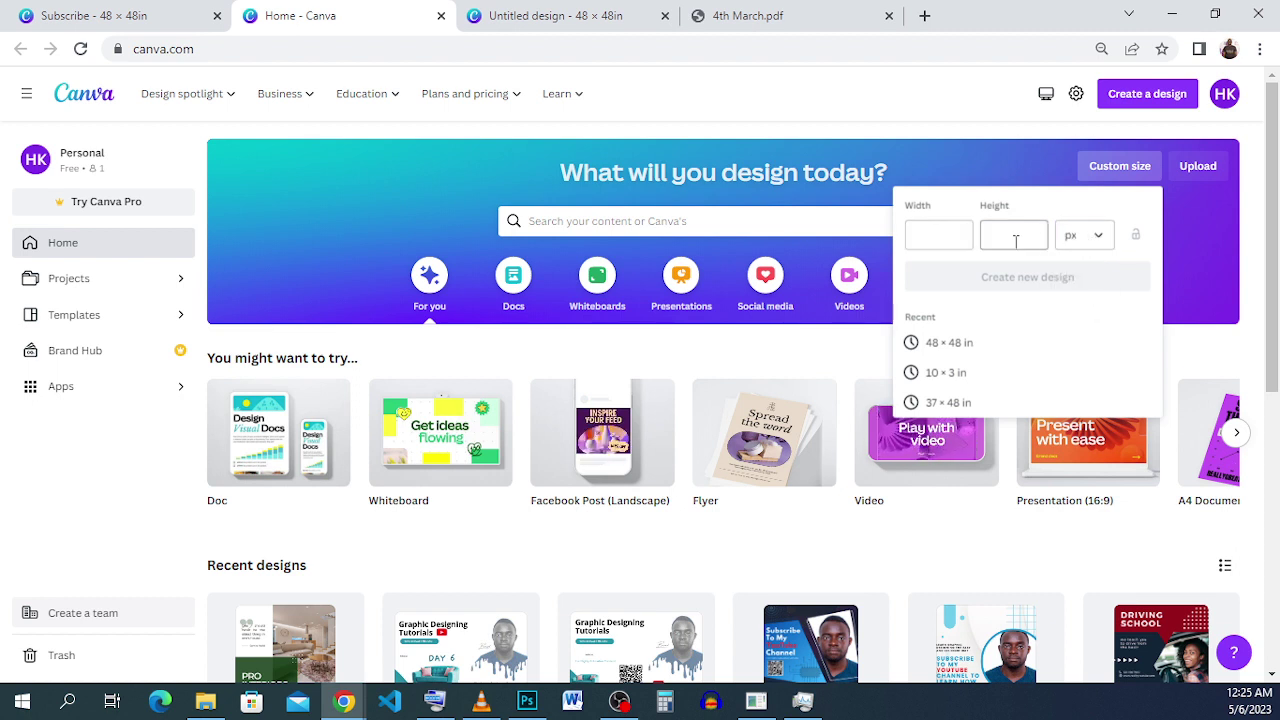
pyautogui.click(1080, 240)
pyautogui.click(1080, 240)
pyautogui.click(1084, 236)
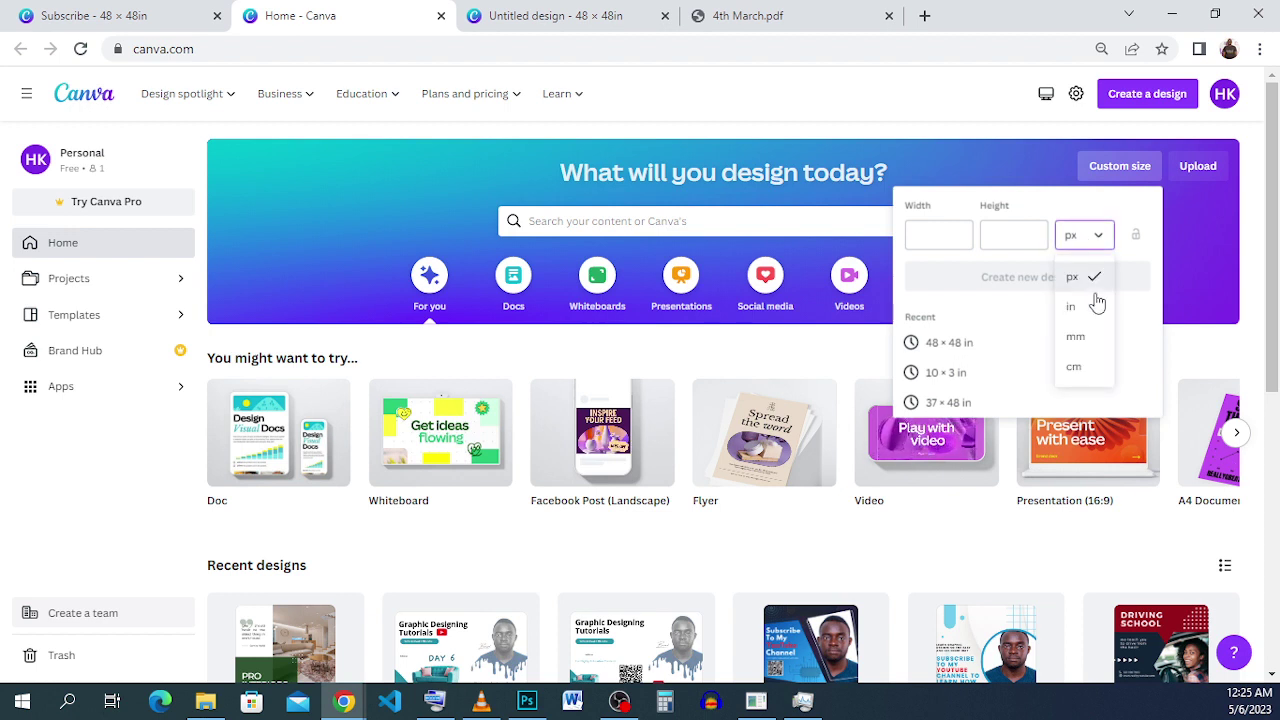
pyautogui.click(1091, 307)
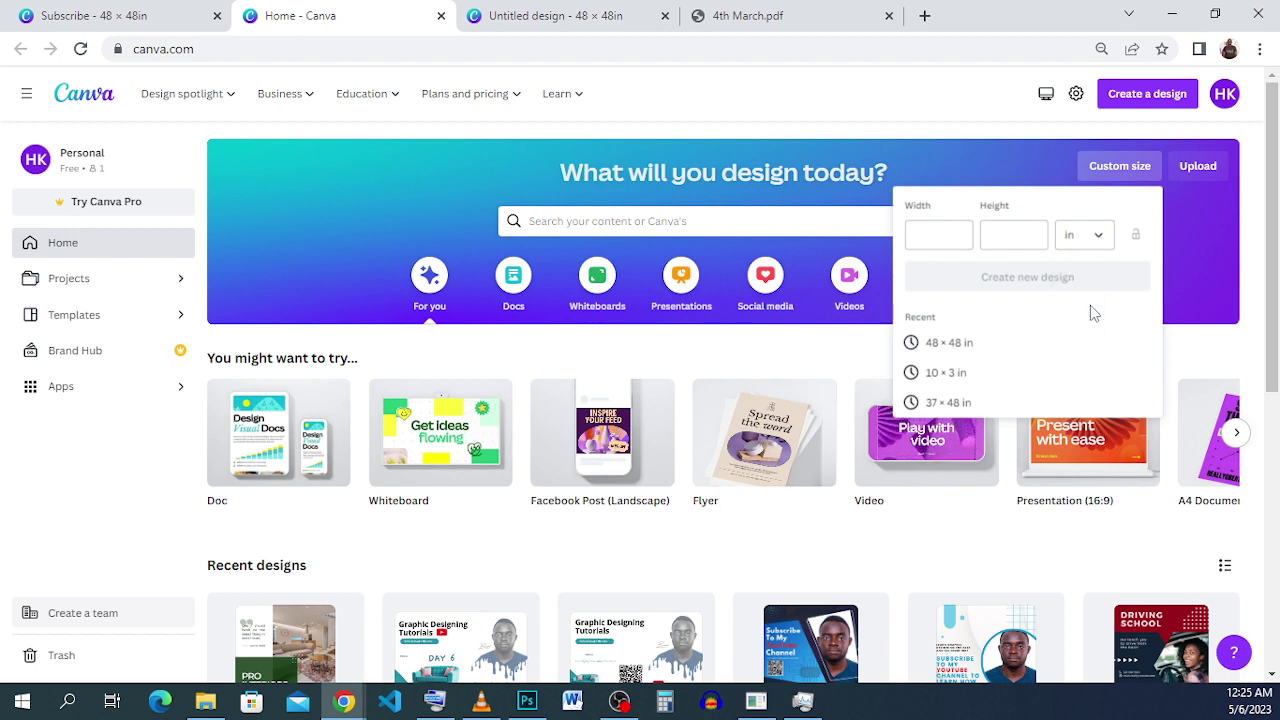
pyautogui.click(935, 233)
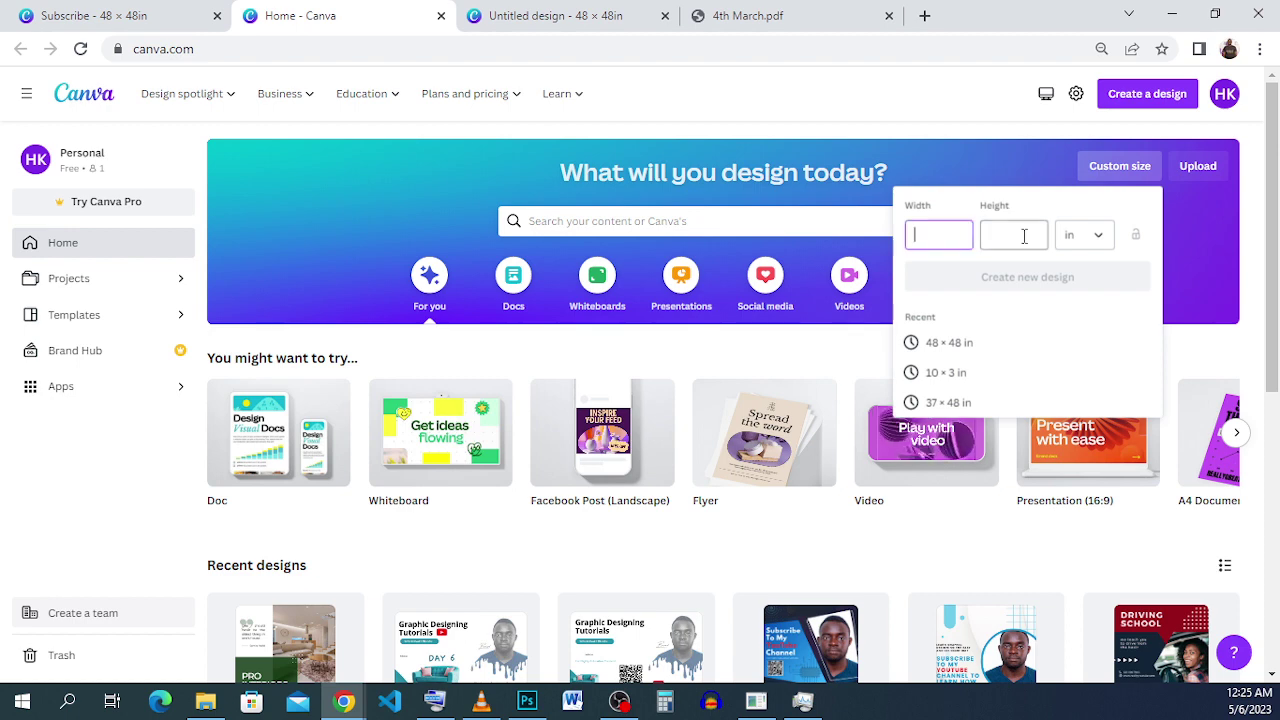
pyautogui.click(1020, 234)
pyautogui.click(929, 240)
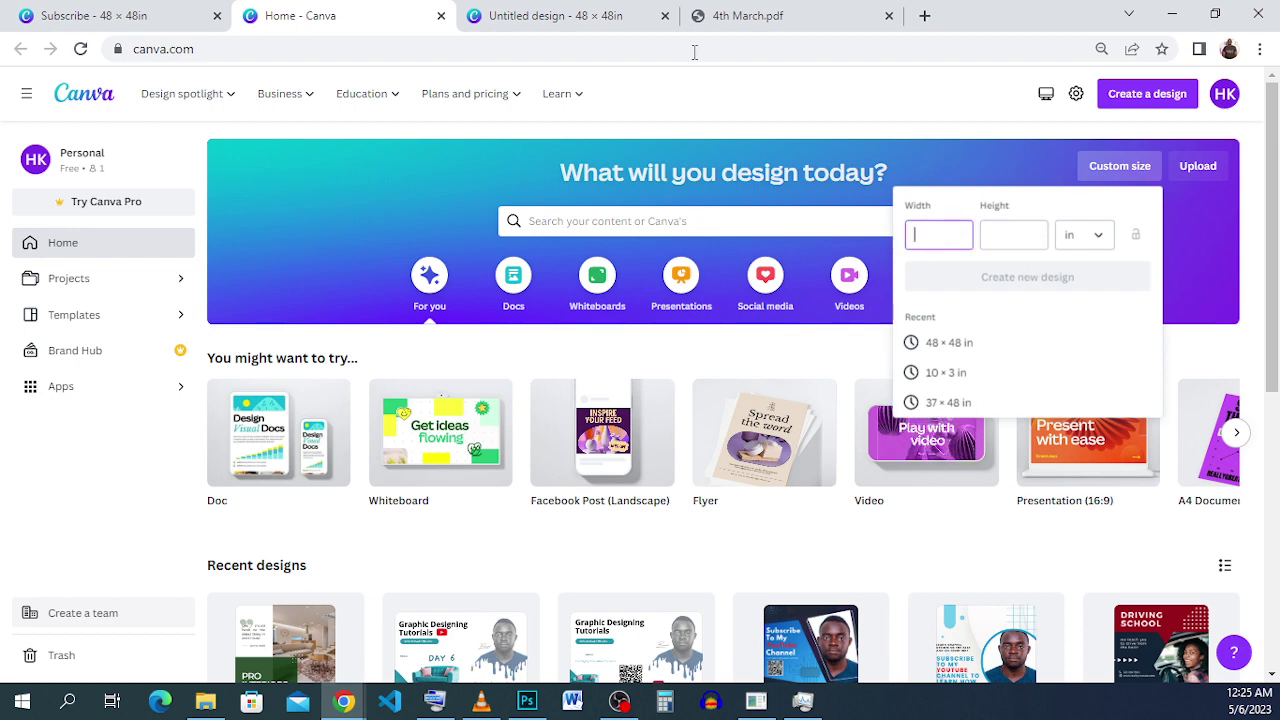
# - Search the templates for "blue marketing agency" in the untitled 48 × 48 in design
pyautogui.click(515, 15)
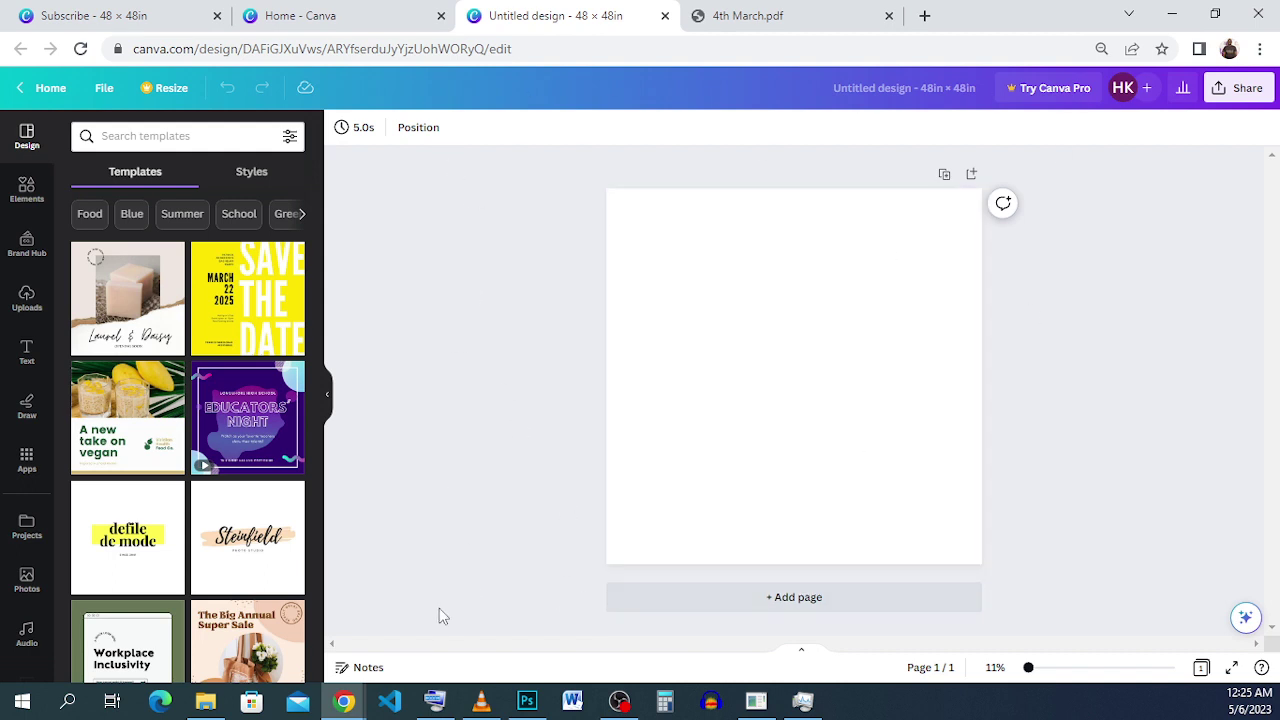
pyautogui.click(168, 136)
pyautogui.click(27, 142)
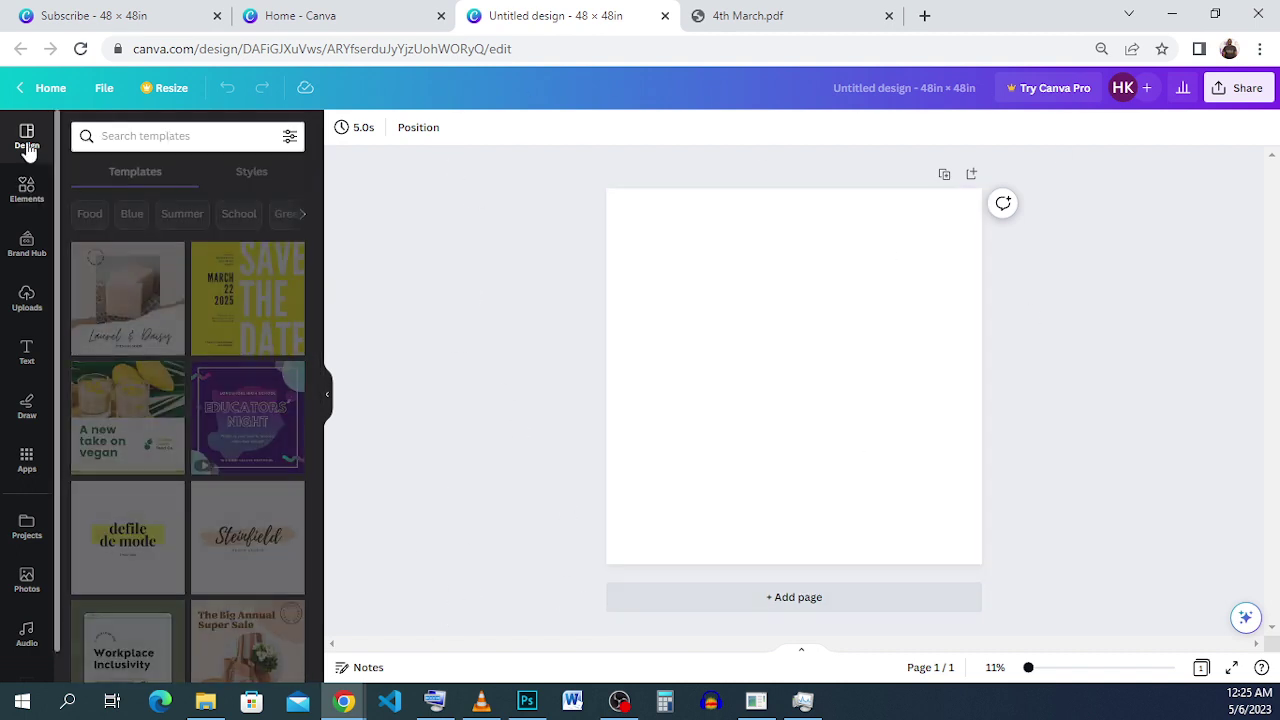
pyautogui.click(158, 130)
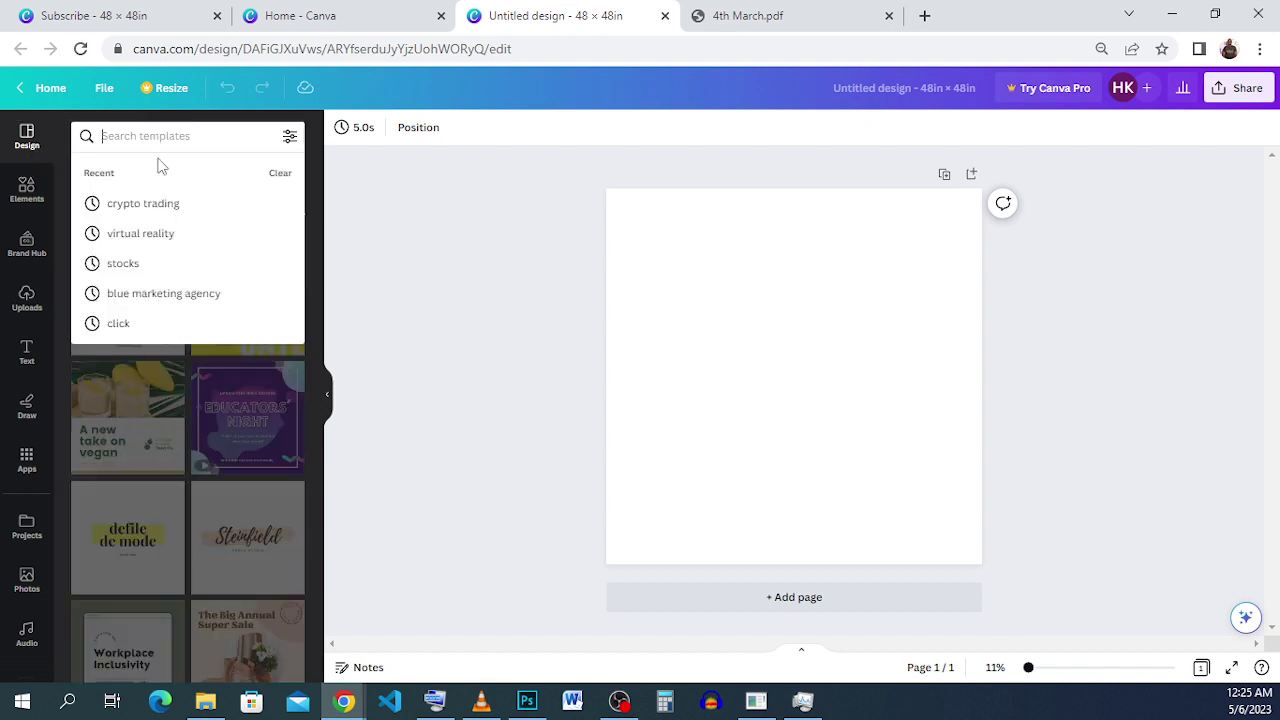
pyautogui.click(213, 301)
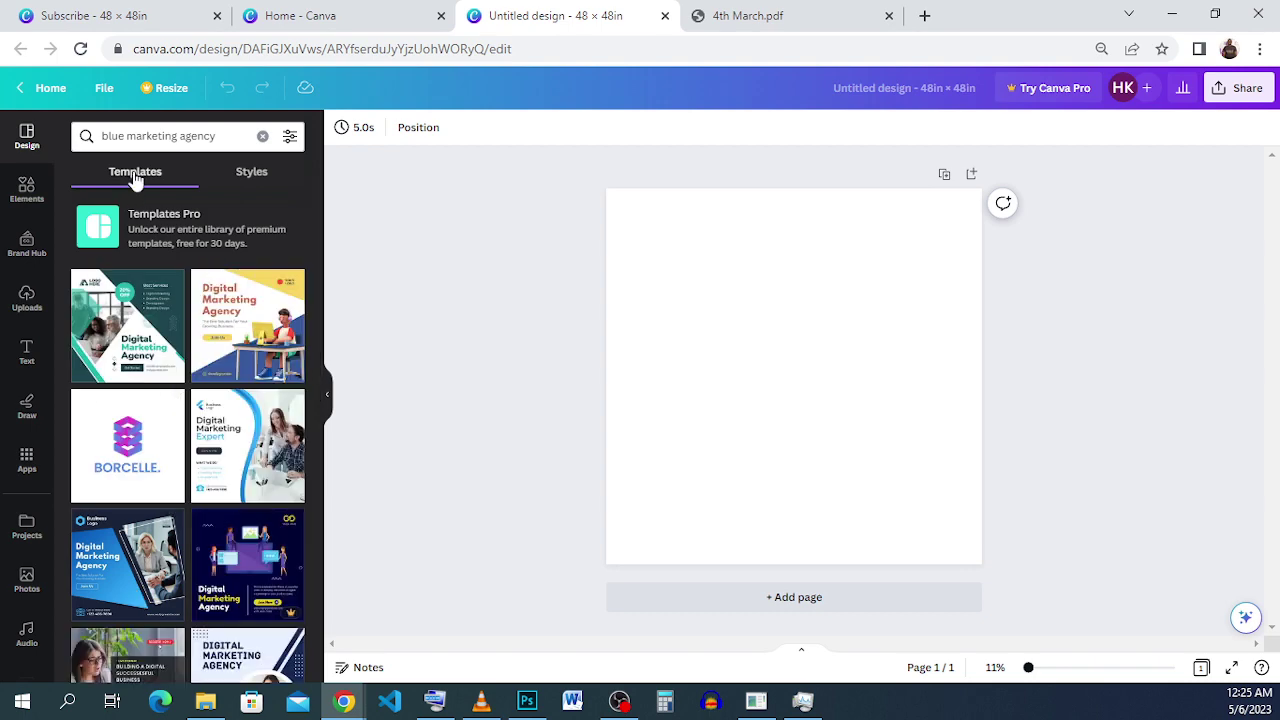
# - Check the finished Subscribe design and apply the matching Blue Modern Digital Marketing Agency template to the blank page
pyautogui.click(95, 15)
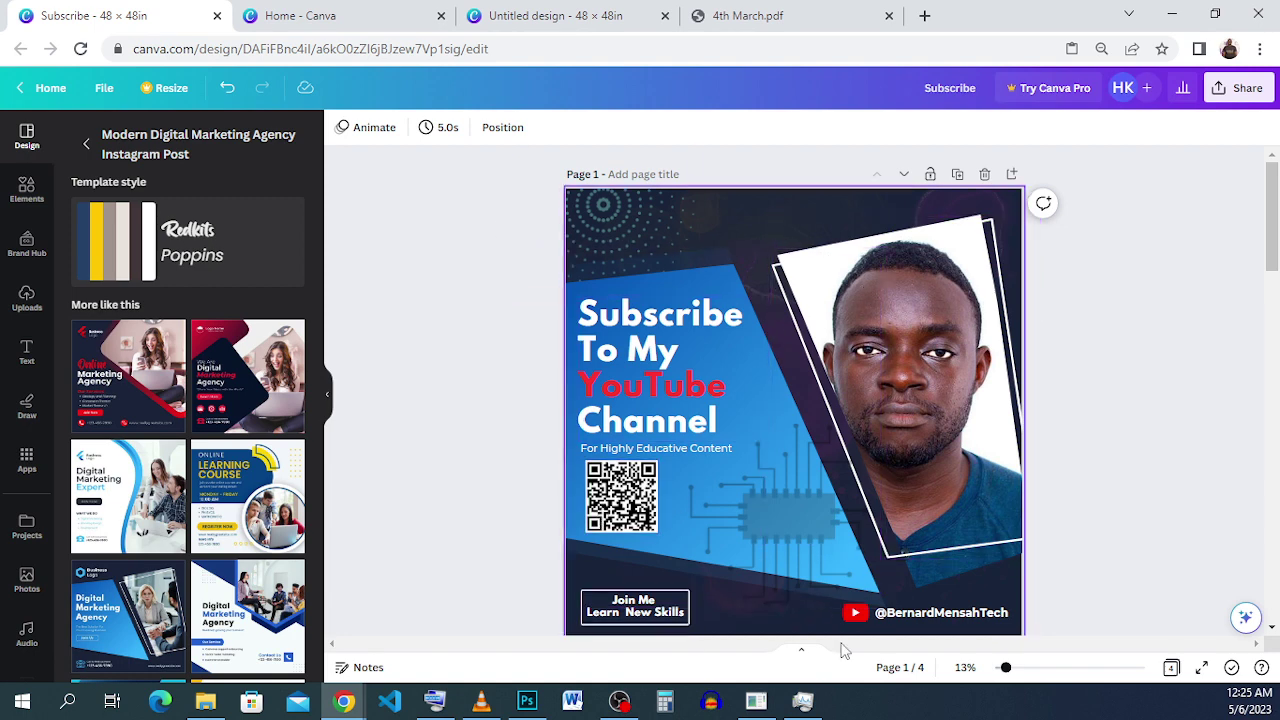
pyautogui.click(514, 17)
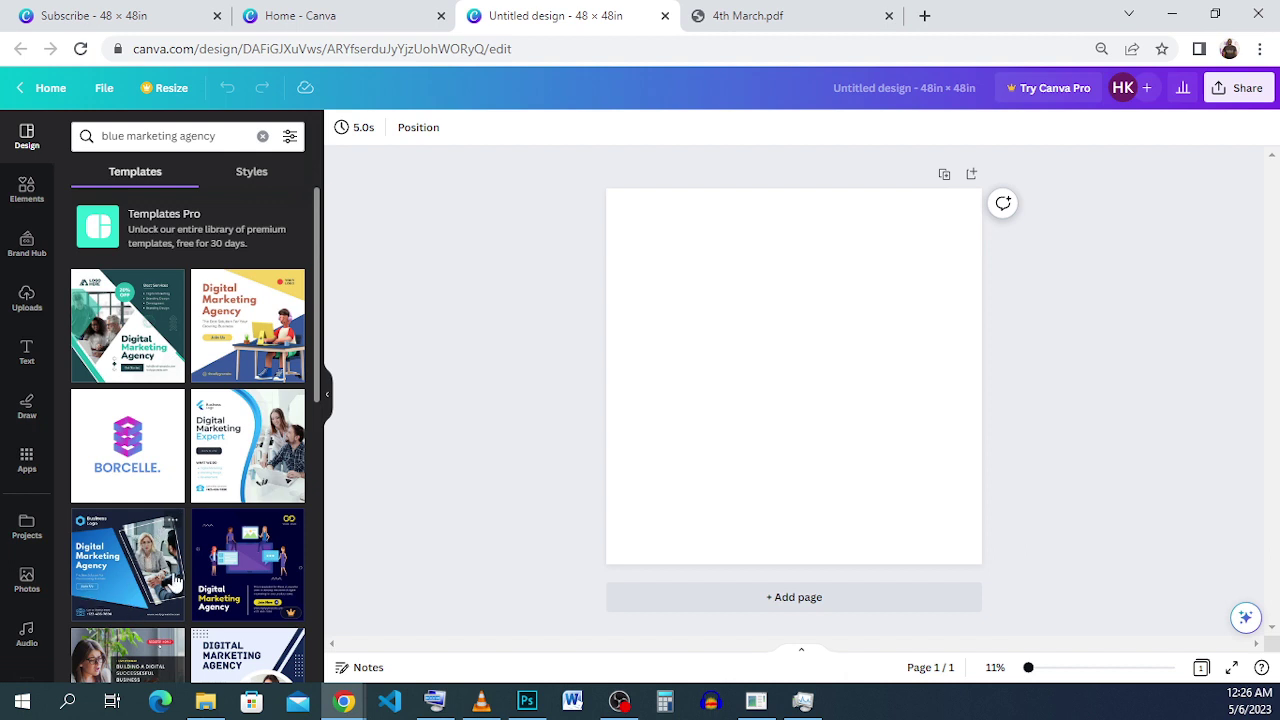
pyautogui.click(130, 588)
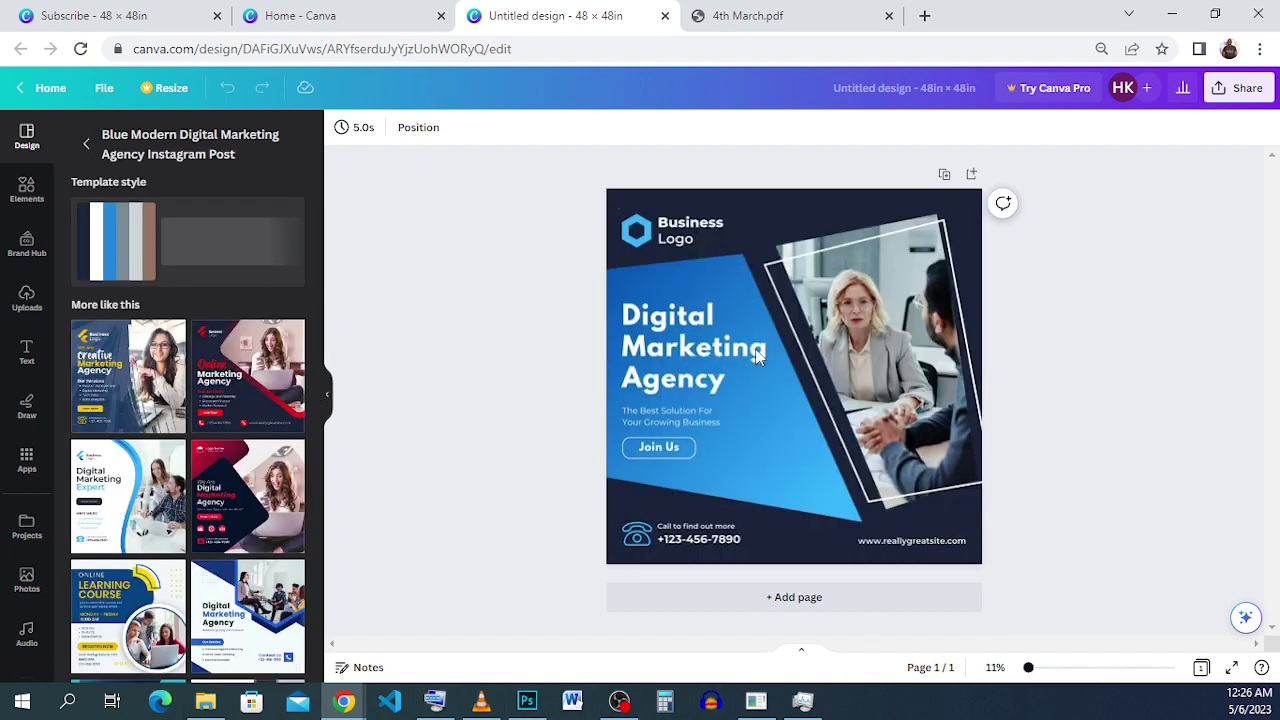
# - Place the untitled design's browser tab beside the Subscribe design's and compare the applied template with the finished flyer
pyautogui.click(105, 16)
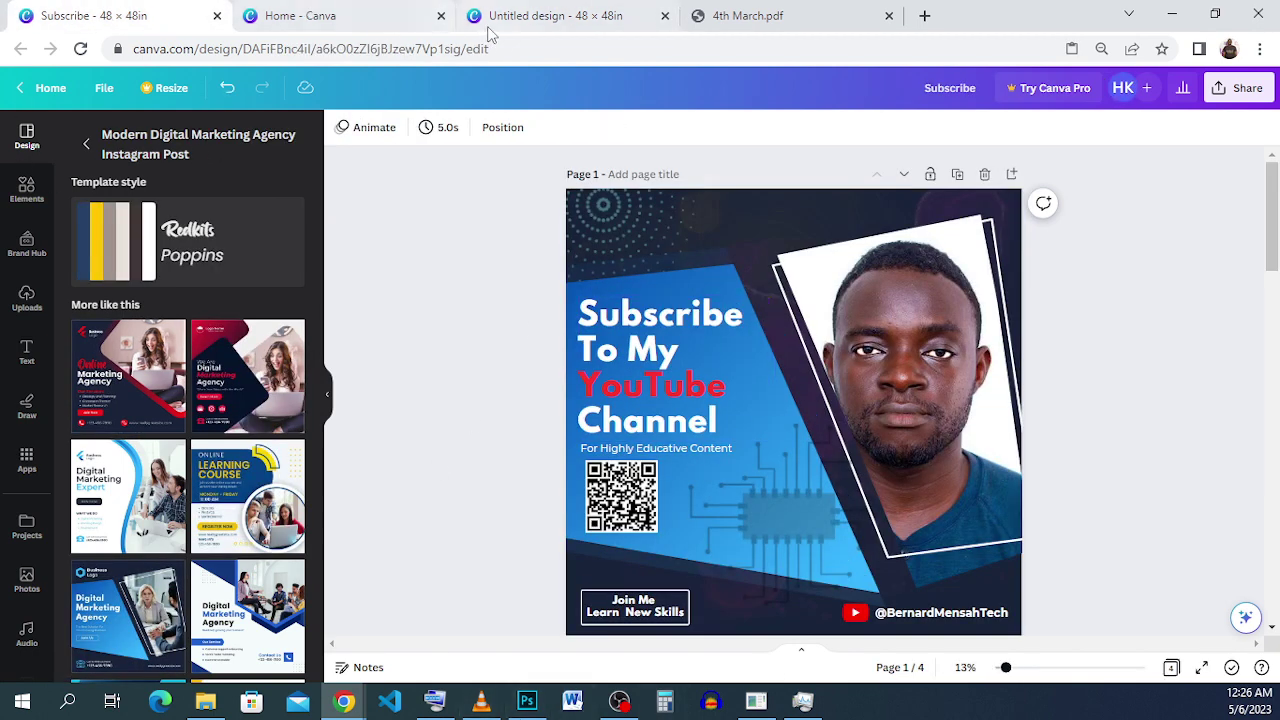
pyautogui.click(557, 18)
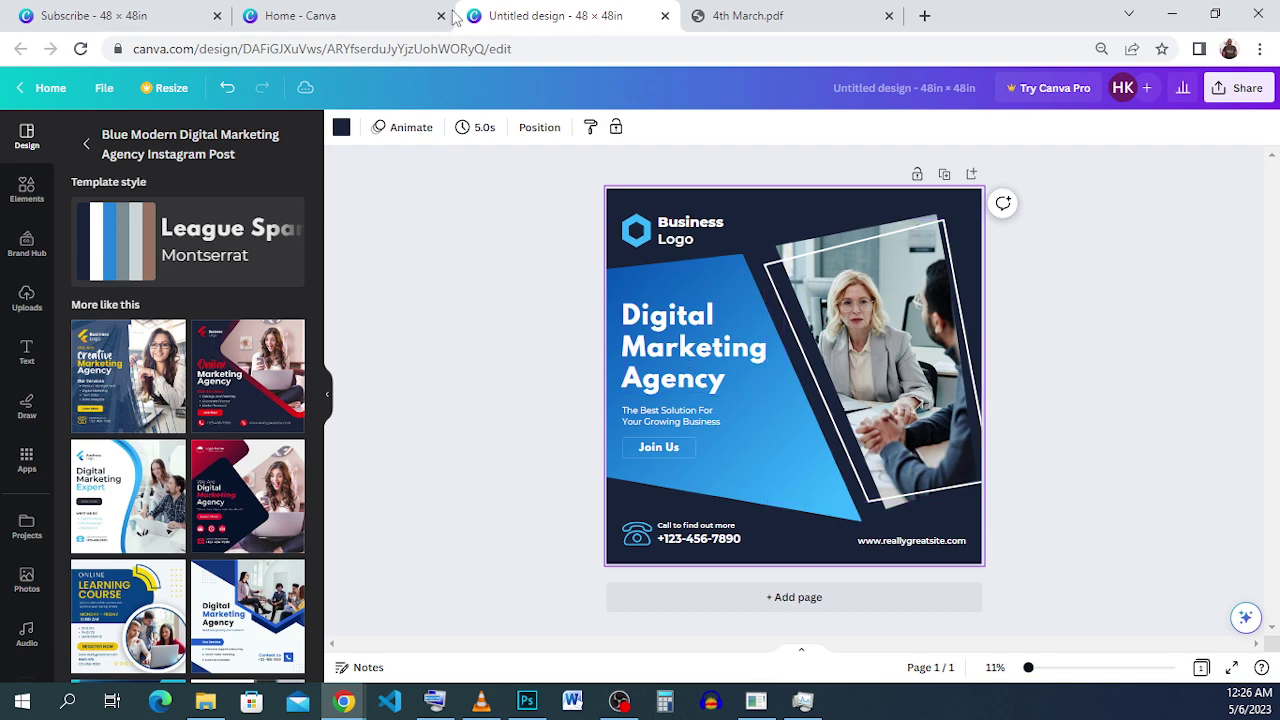
pyautogui.moveTo(333, 22); pyautogui.dragTo(746, 23)
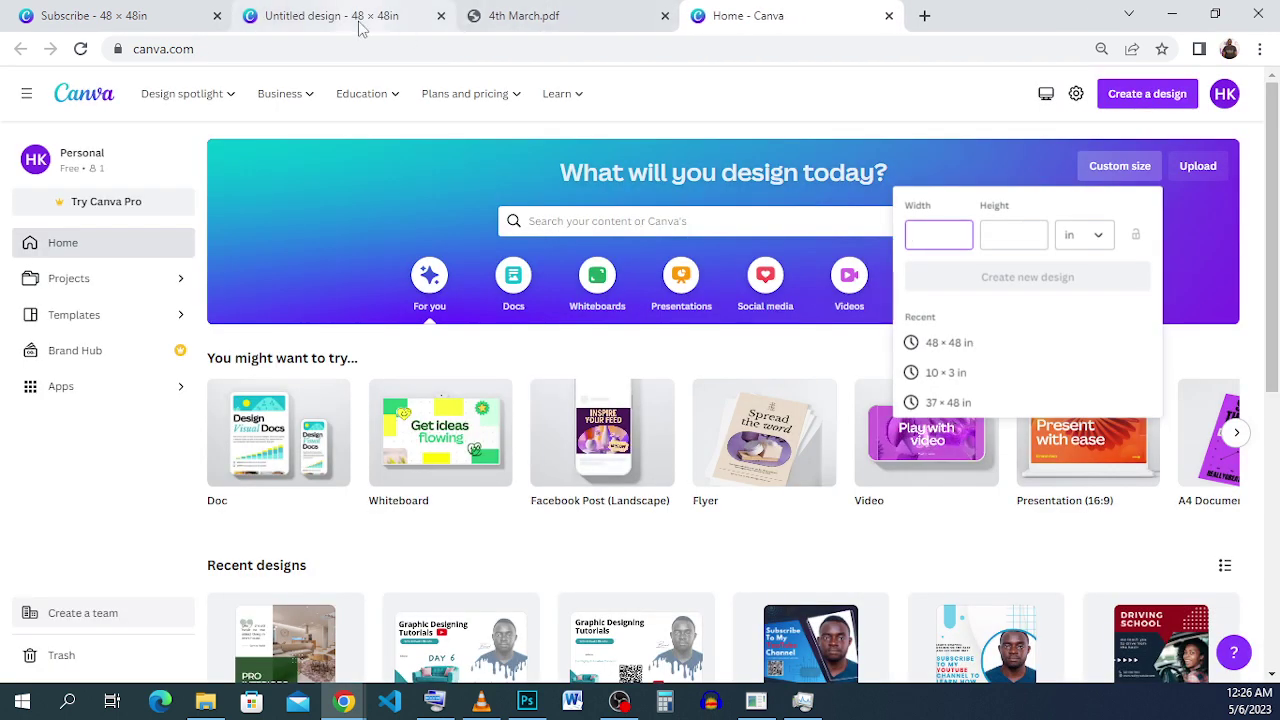
pyautogui.click(357, 18)
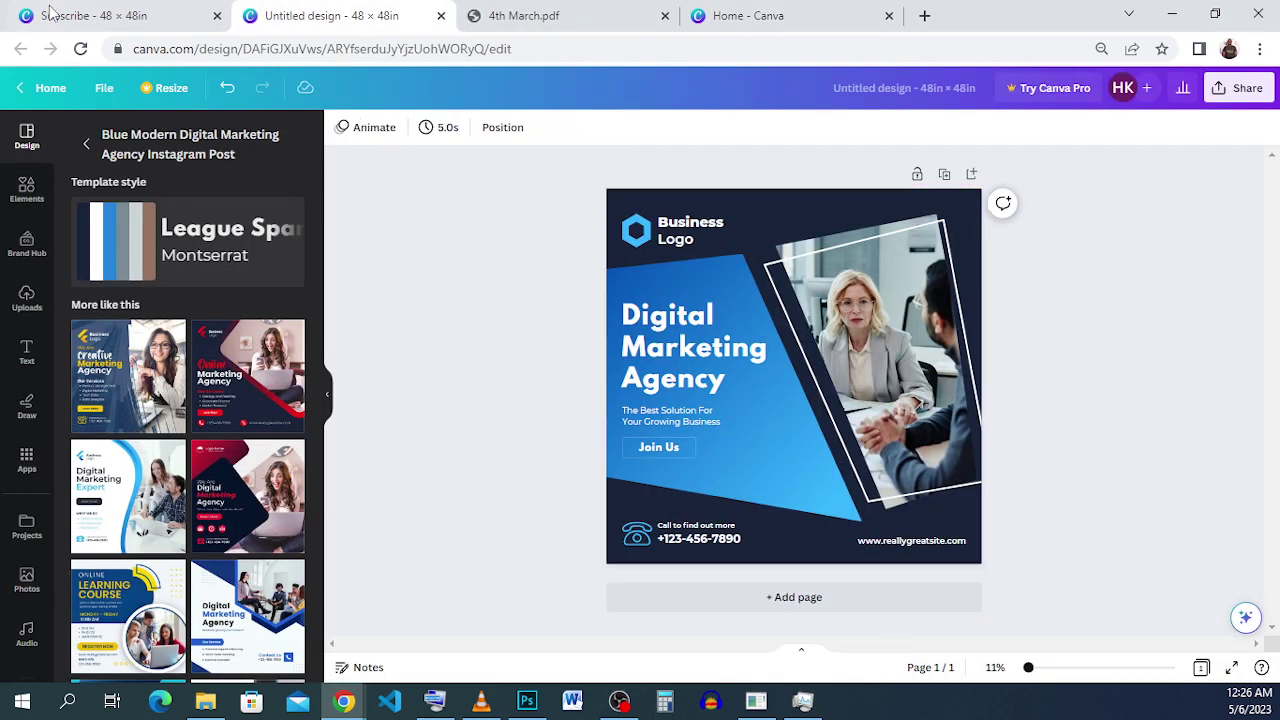
pyautogui.click(60, 15)
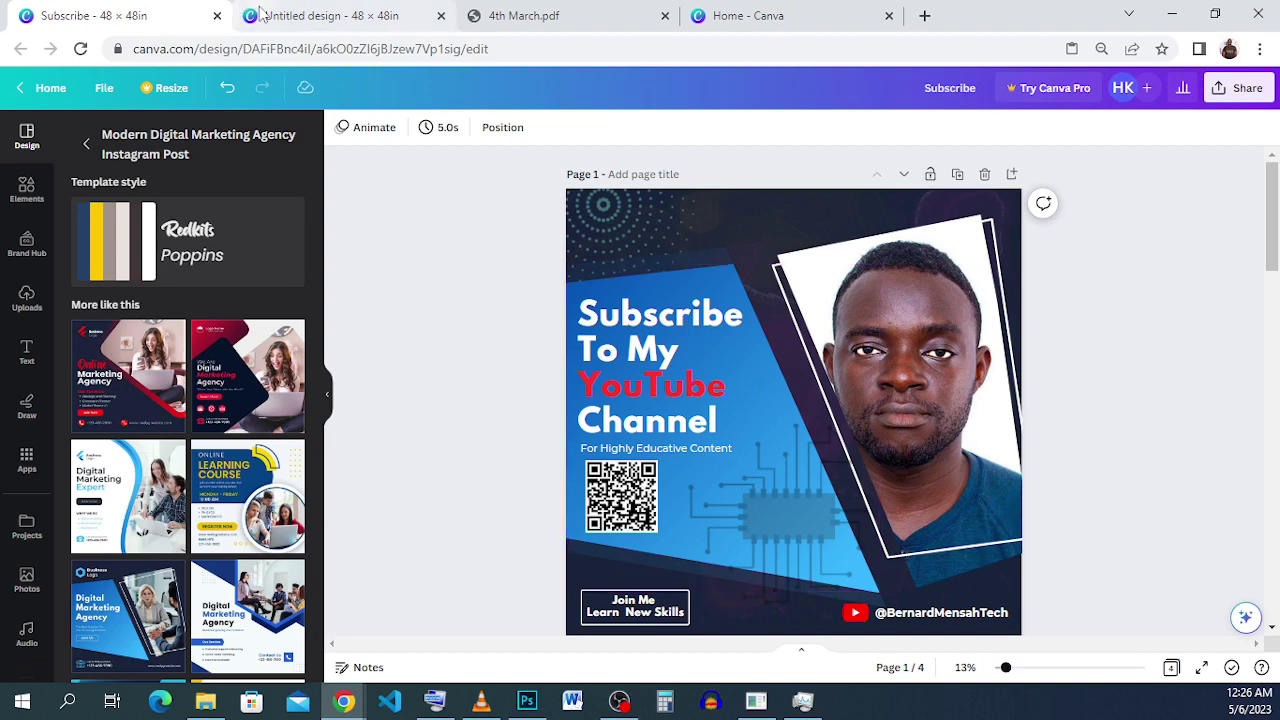
pyautogui.click(280, 16)
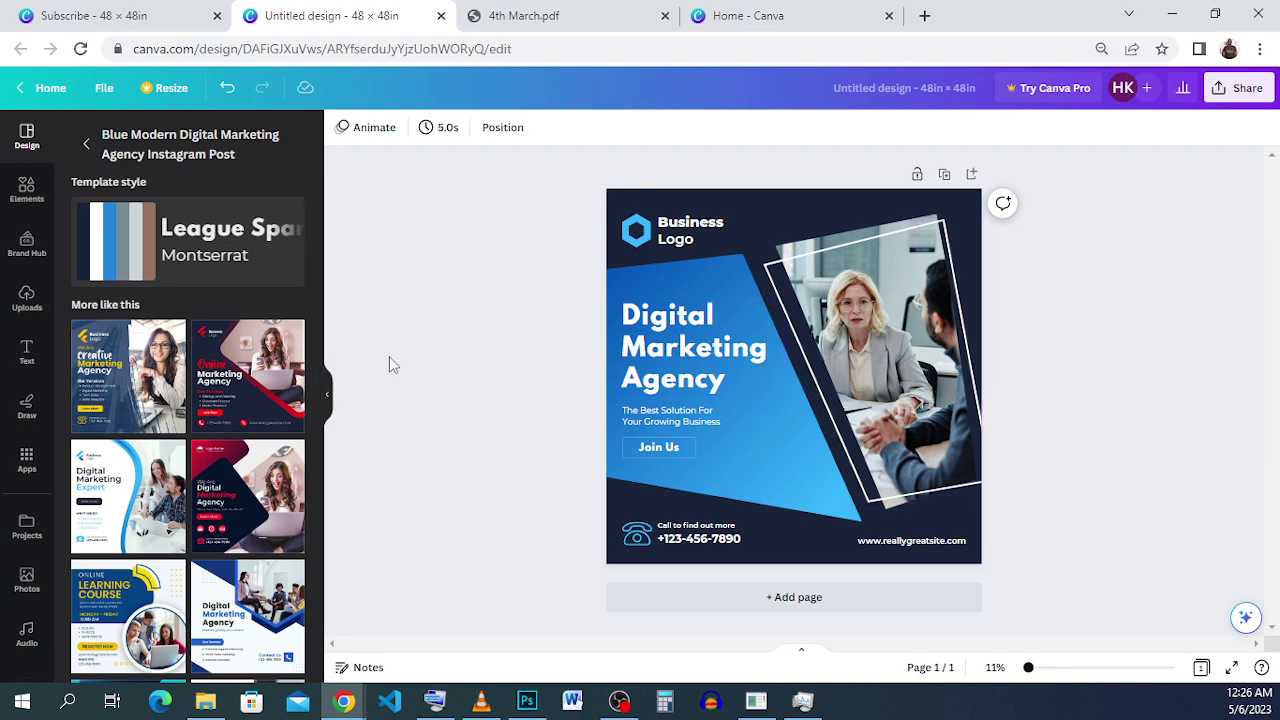
pyautogui.click(45, 12)
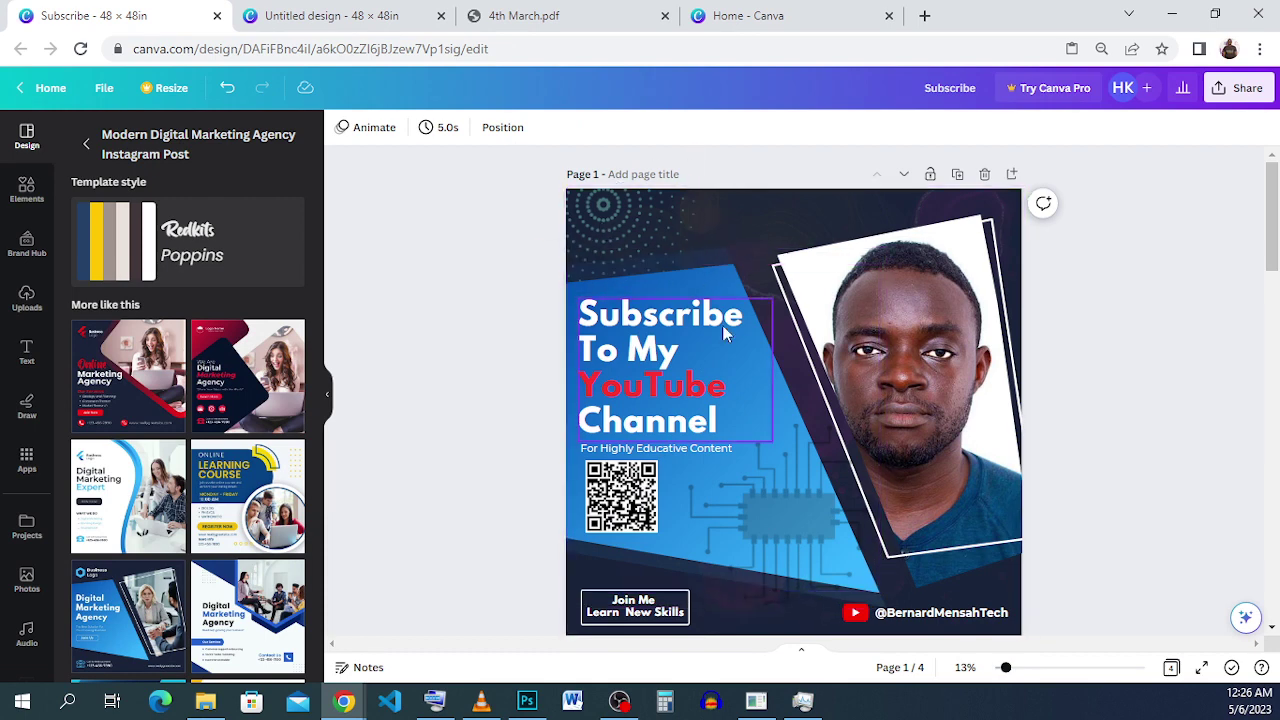
pyautogui.click(290, 15)
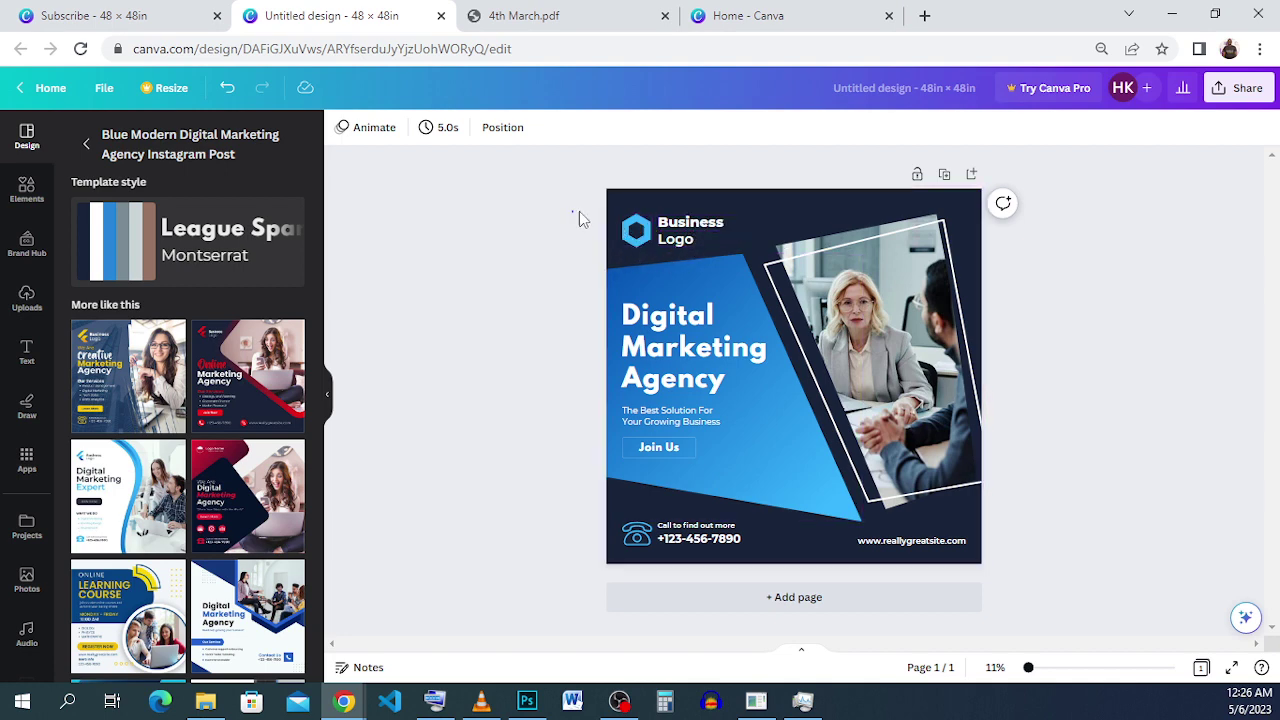
# - Select the hexagon logo together with the "Business Logo" text on the template
pyautogui.moveTo(573, 211); pyautogui.dragTo(692, 212)
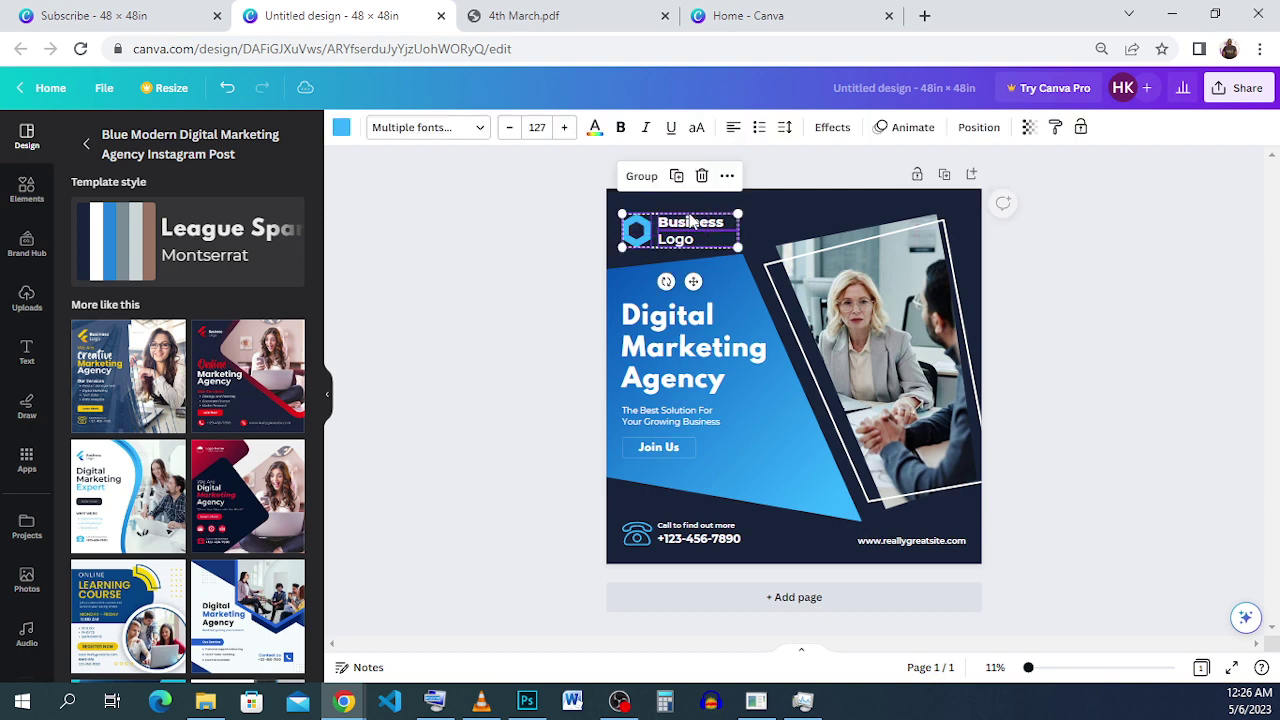
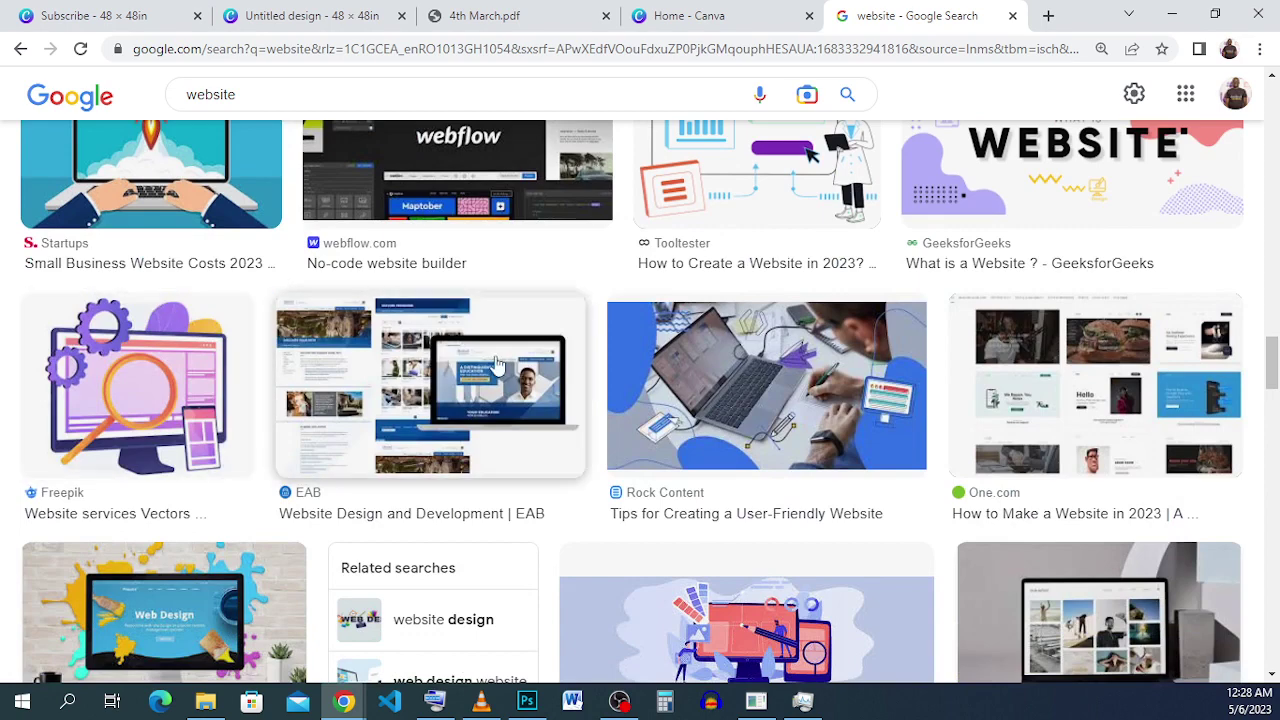
# - Copy the "5 Ways SEO & Web Design Go Together" image from the website image results
pyautogui.scroll(4, 237, 255)
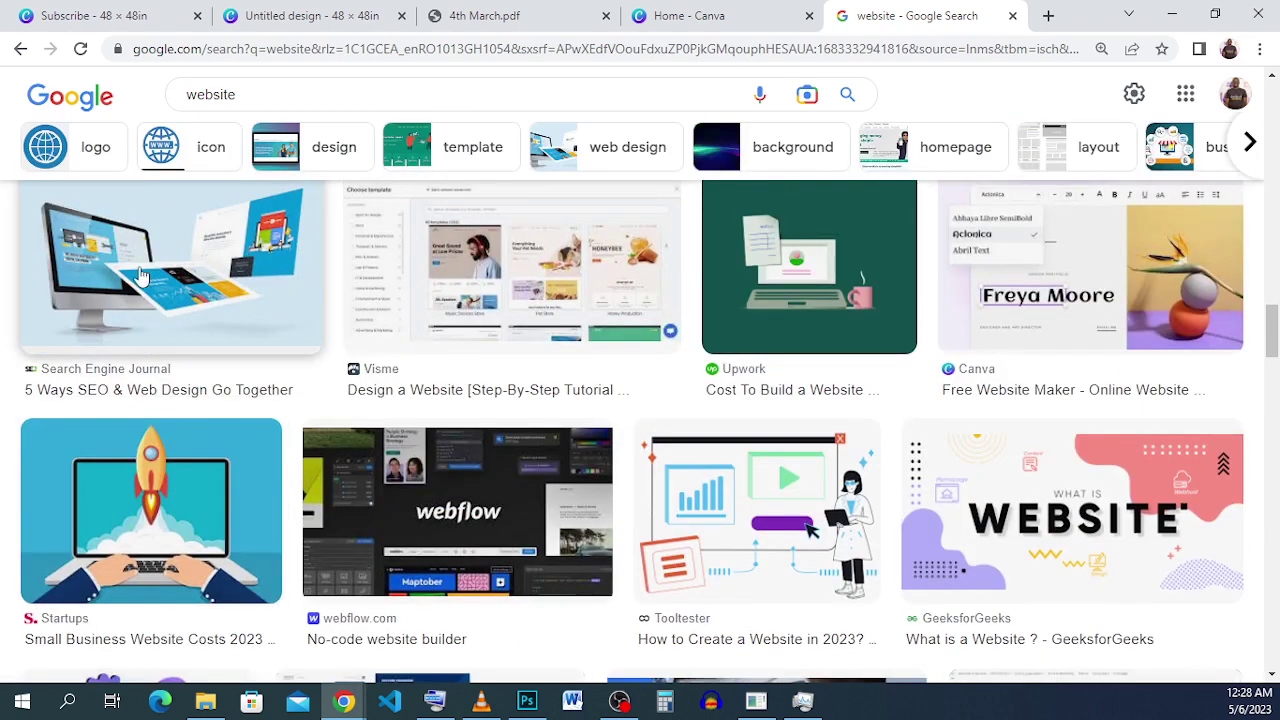
pyautogui.click(176, 298)
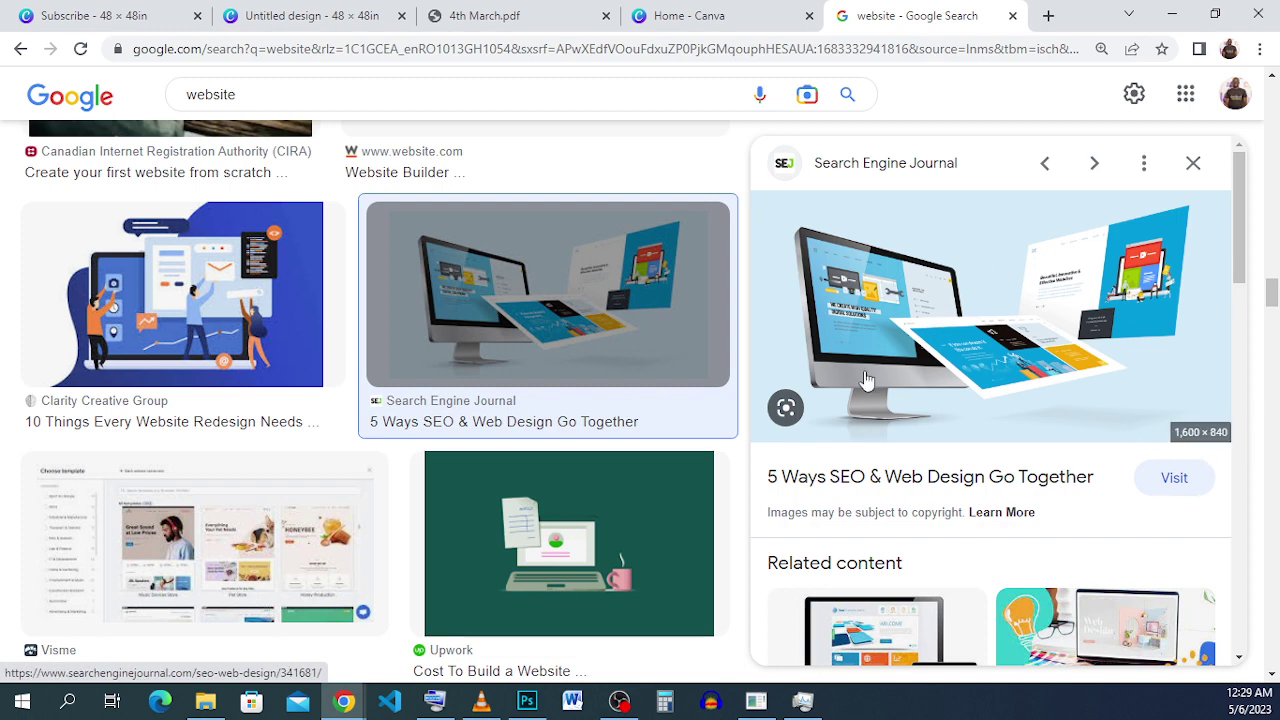
pyautogui.rightClick(922, 279)
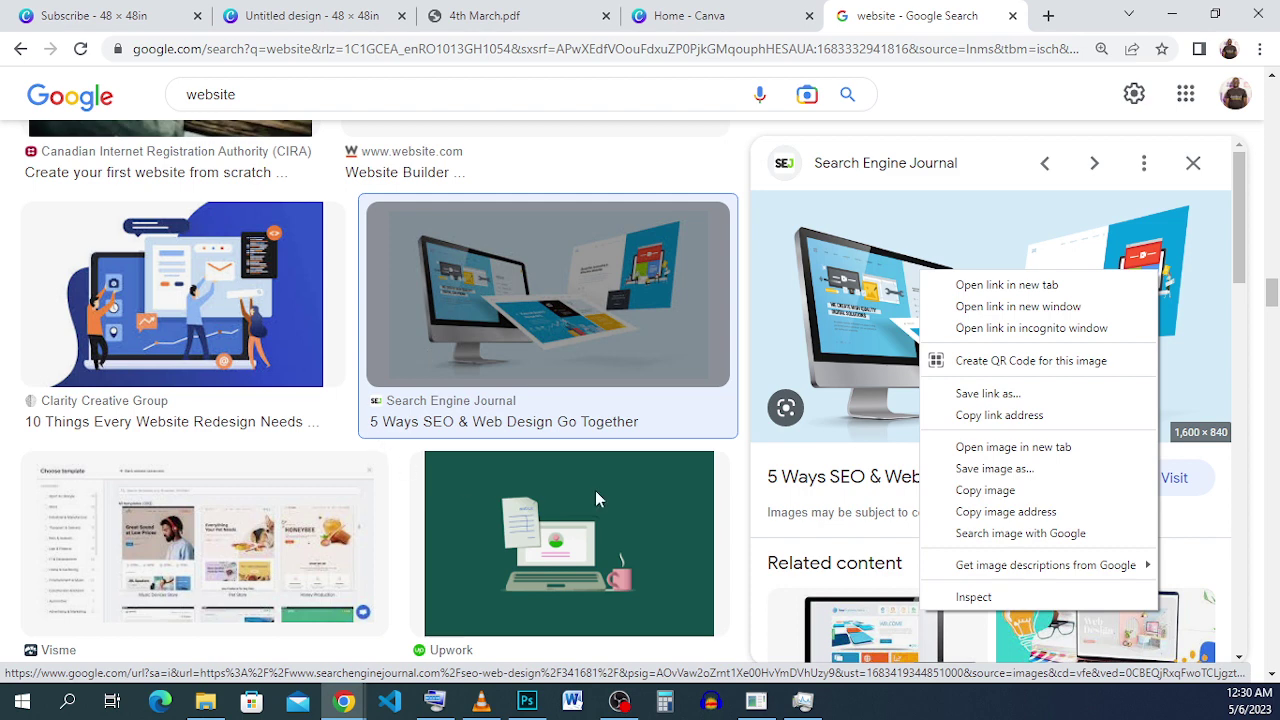
pyautogui.click(1000, 500)
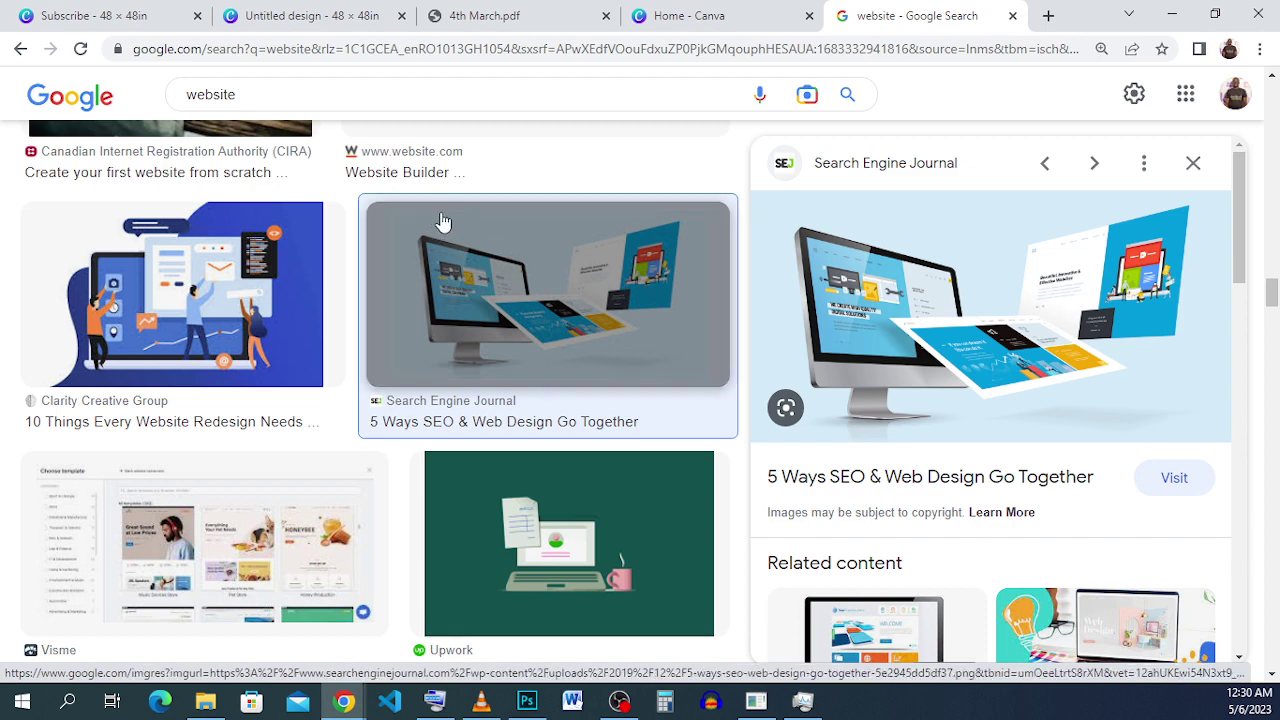
# - Paste the copied web design image into the untitled Canva design and place it inside the slanted photo frame
pyautogui.click(330, 35)
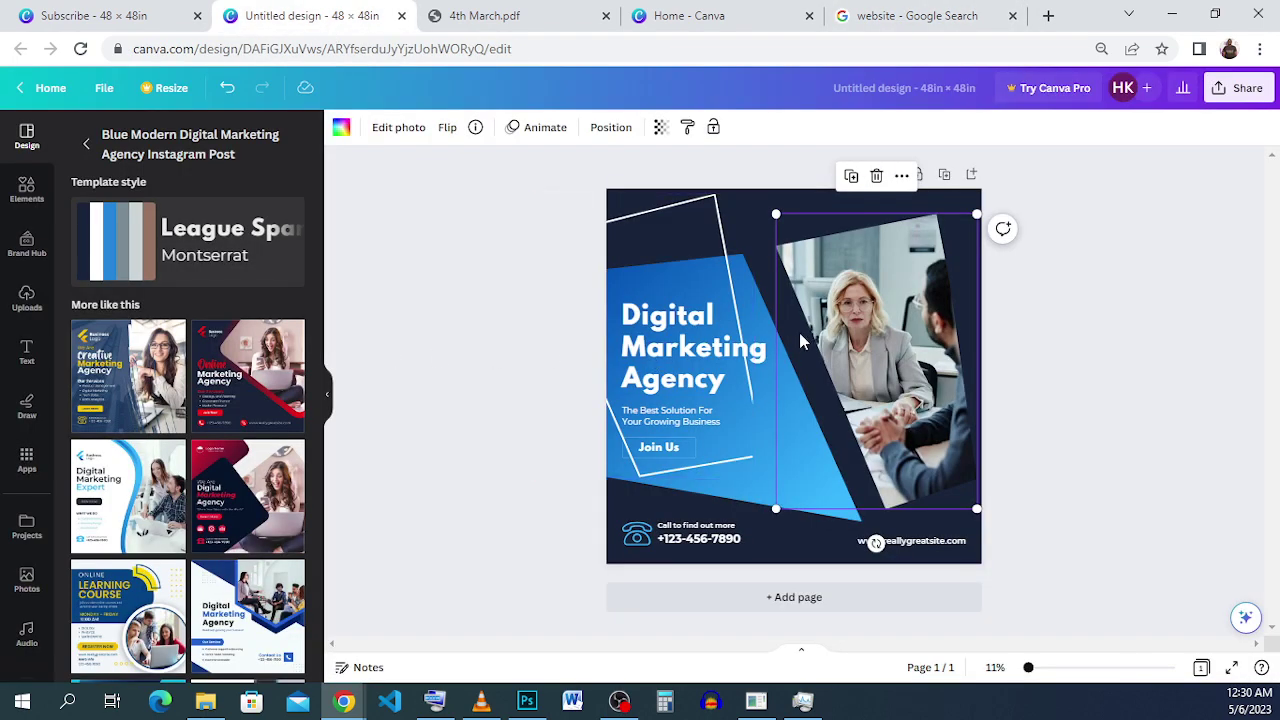
pyautogui.click(860, 16)
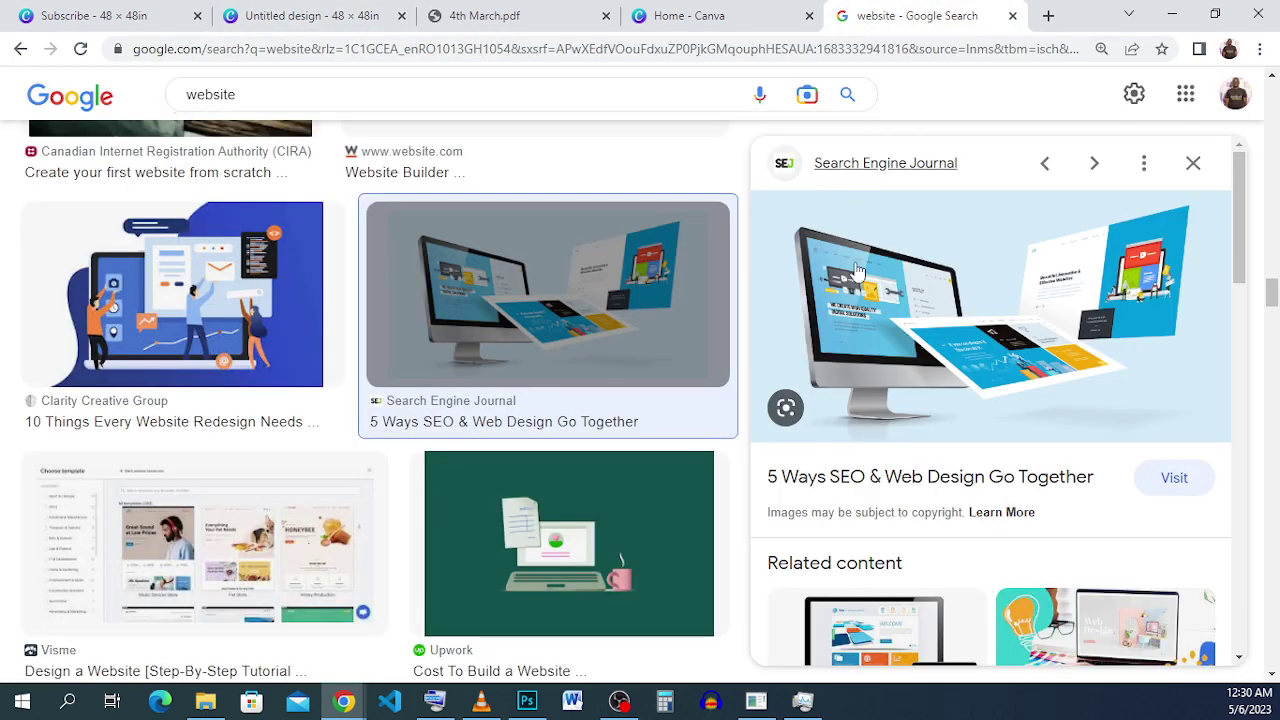
pyautogui.click(340, 16)
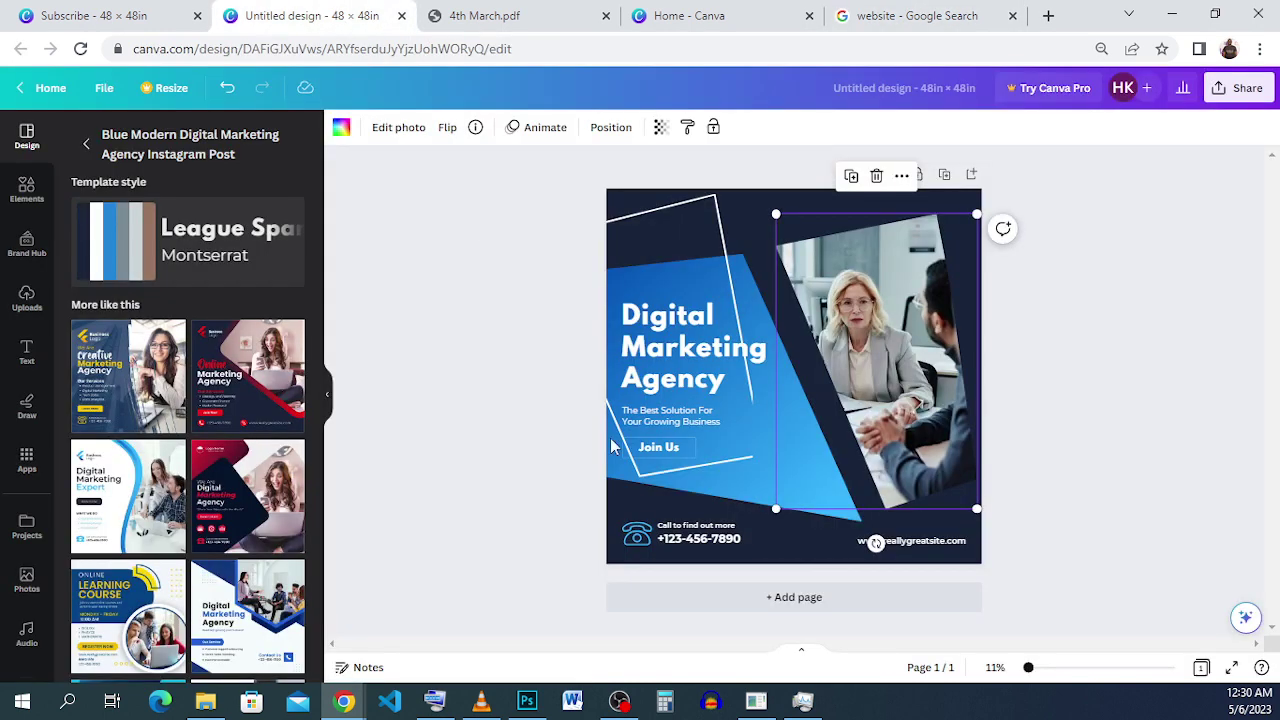
pyautogui.click(744, 282)
pyautogui.rightClick(749, 265)
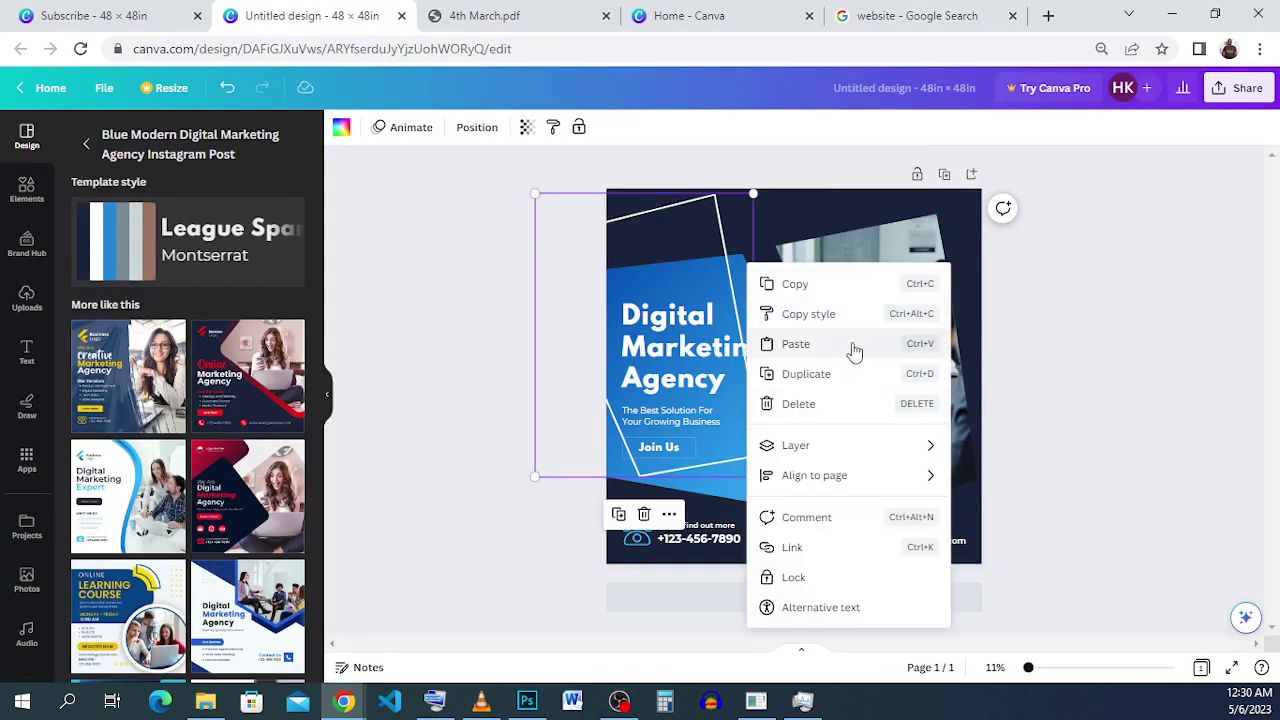
pyautogui.click(850, 345)
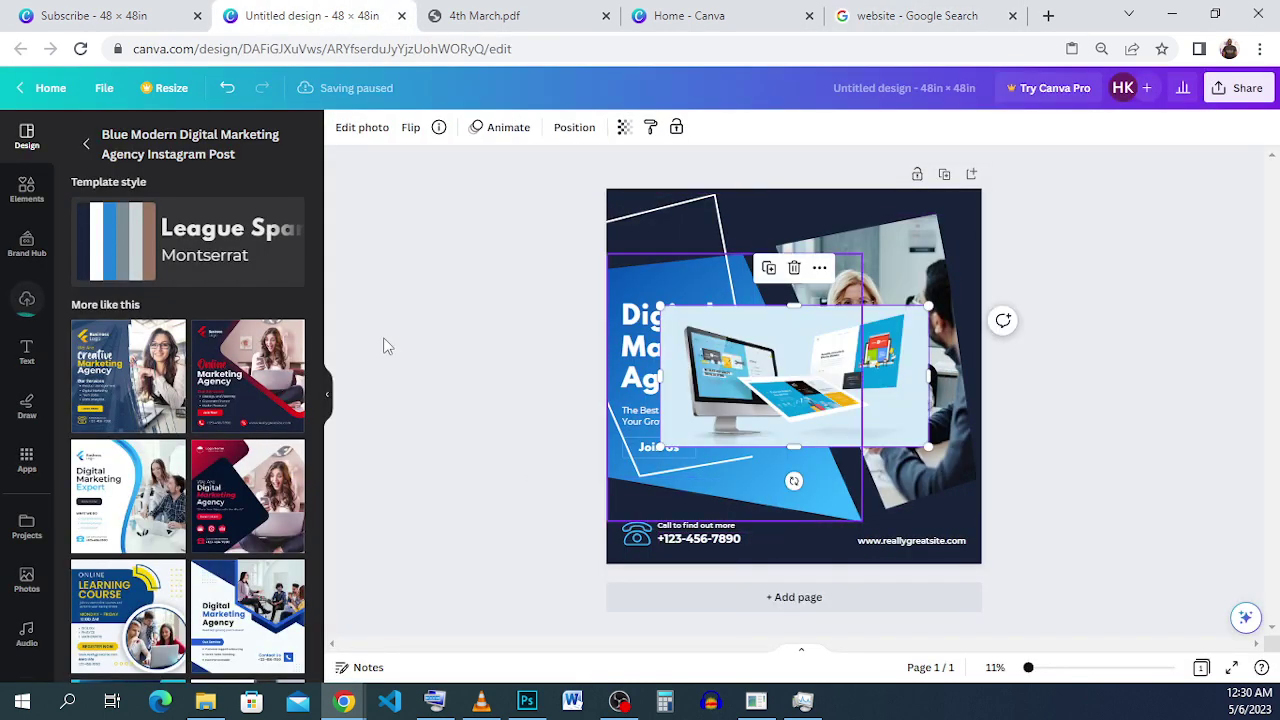
pyautogui.click(29, 309)
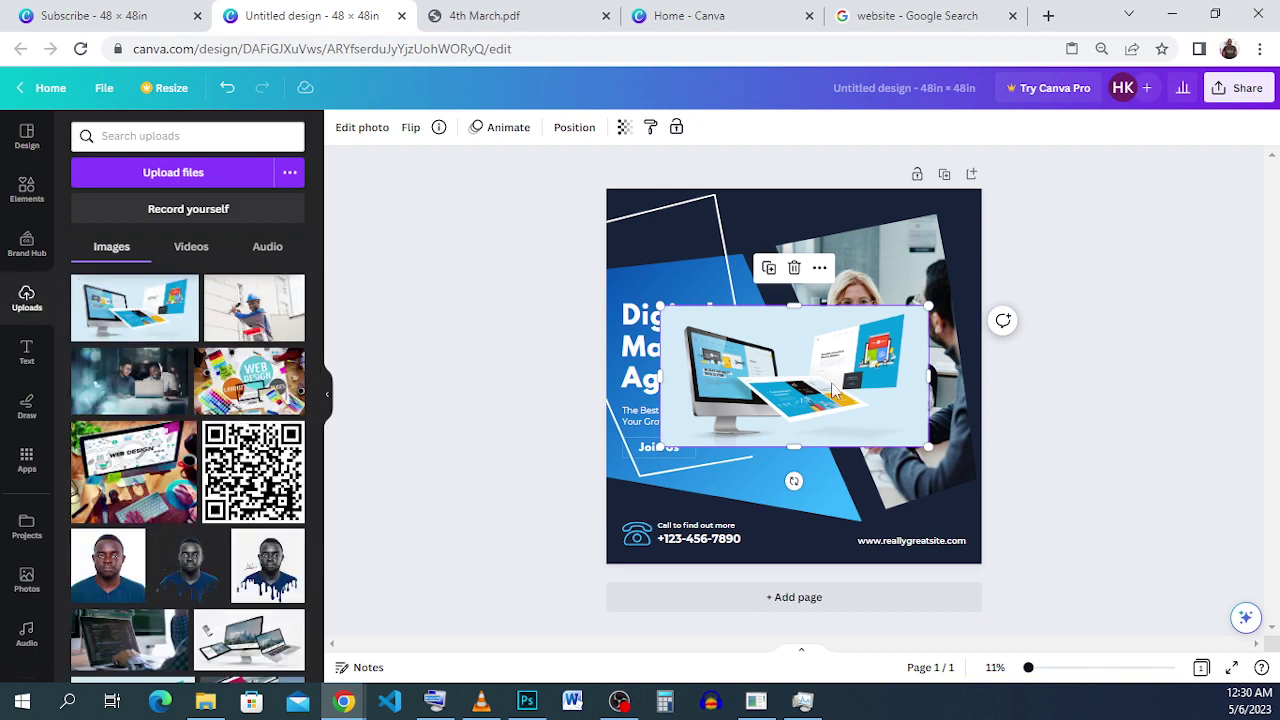
pyautogui.moveTo(839, 391); pyautogui.dragTo(914, 364)
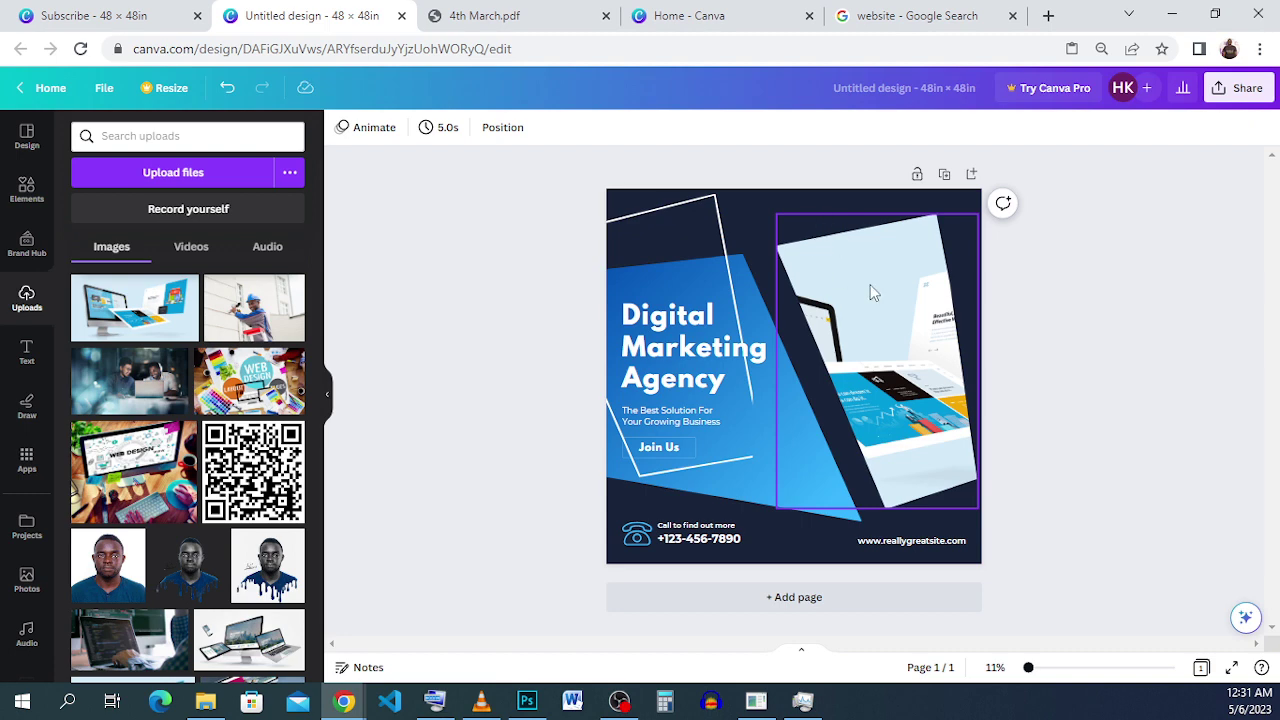
# - Enlarge the slanted photo frame slightly and shift it so it overhangs the page's right edge
pyautogui.click(913, 336)
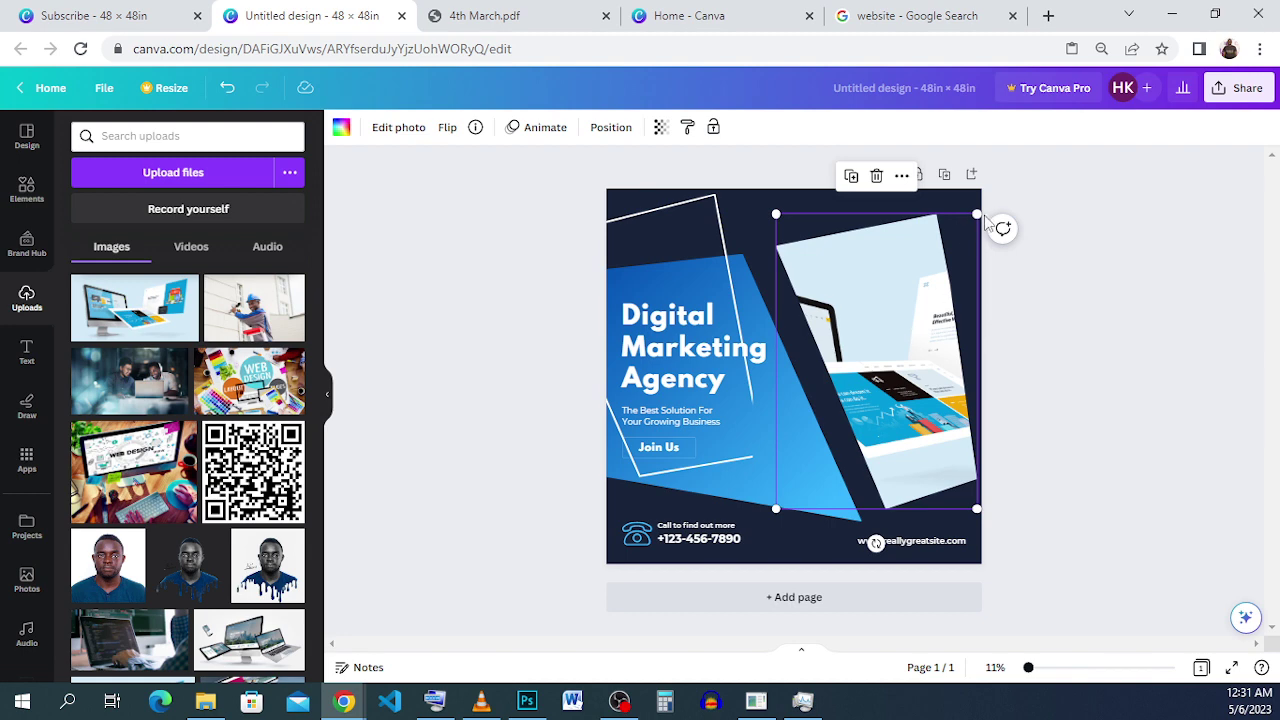
pyautogui.moveTo(979, 215); pyautogui.dragTo(986, 200)
pyautogui.moveTo(880, 334); pyautogui.dragTo(886, 342)
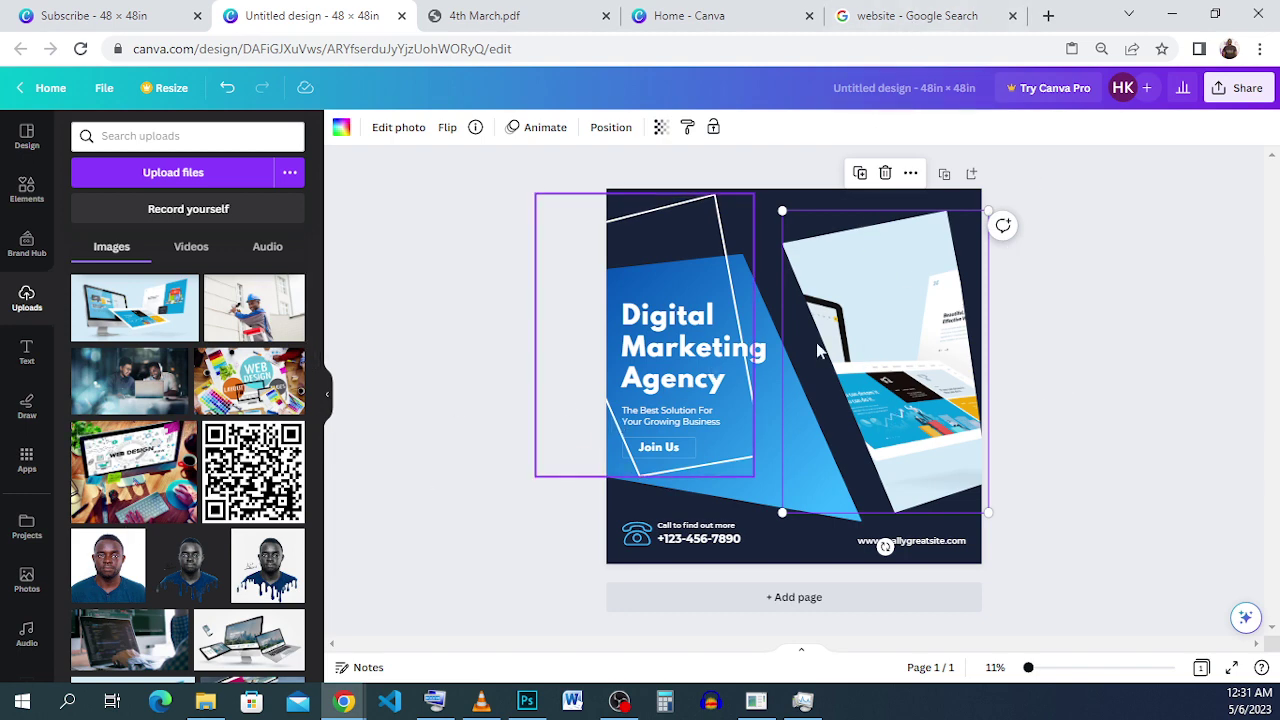
# - Replace the image in the slanted frame with the uploaded color portrait of the man on a white background
pyautogui.click(110, 578)
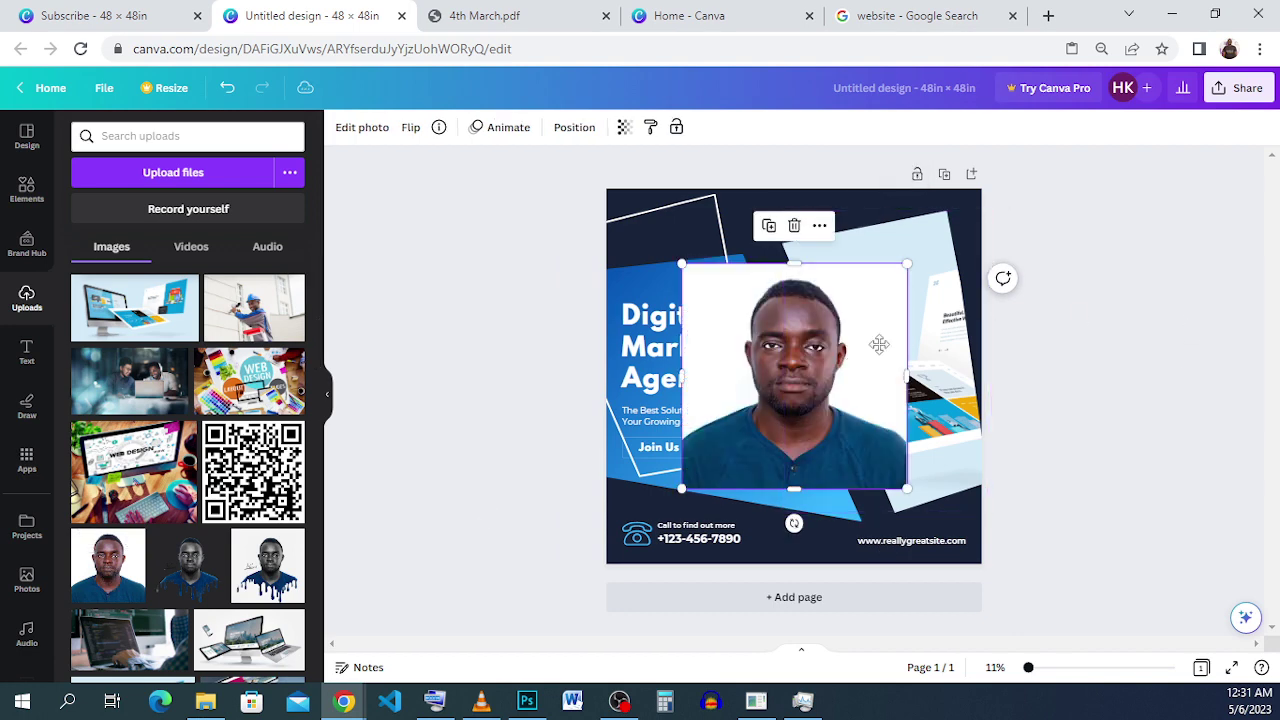
pyautogui.moveTo(876, 346); pyautogui.dragTo(891, 344)
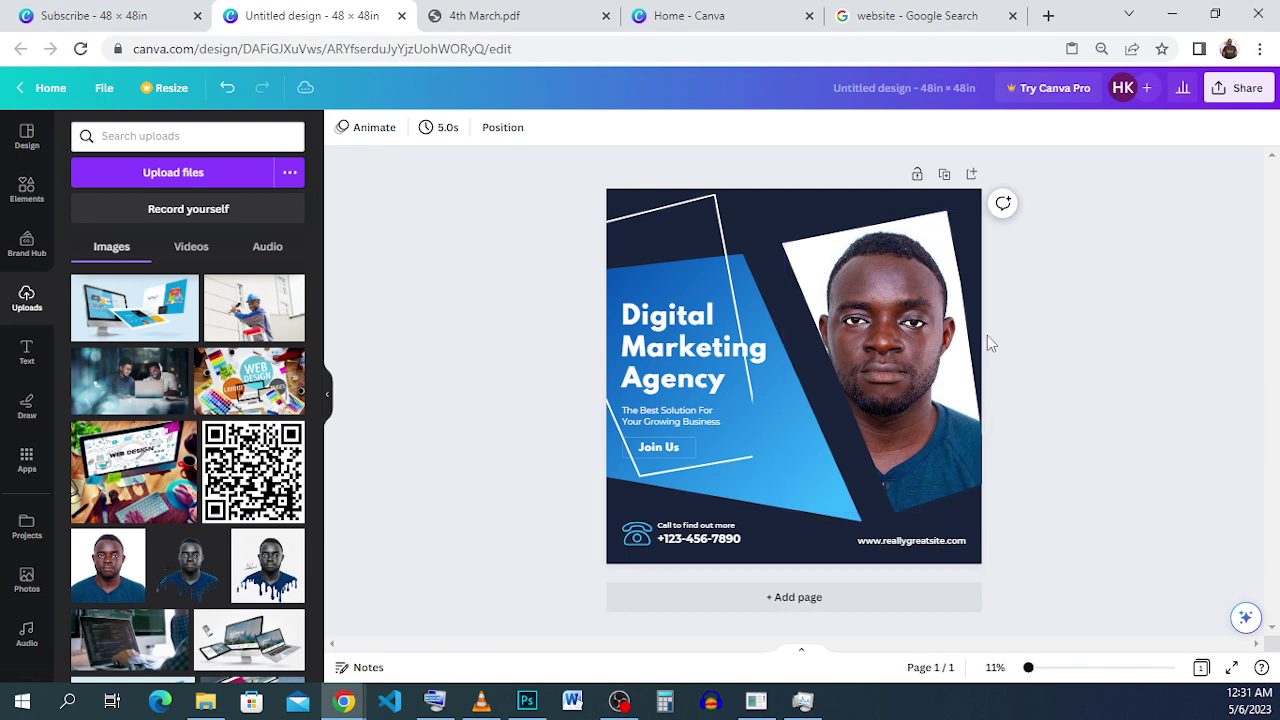
pyautogui.click(858, 332)
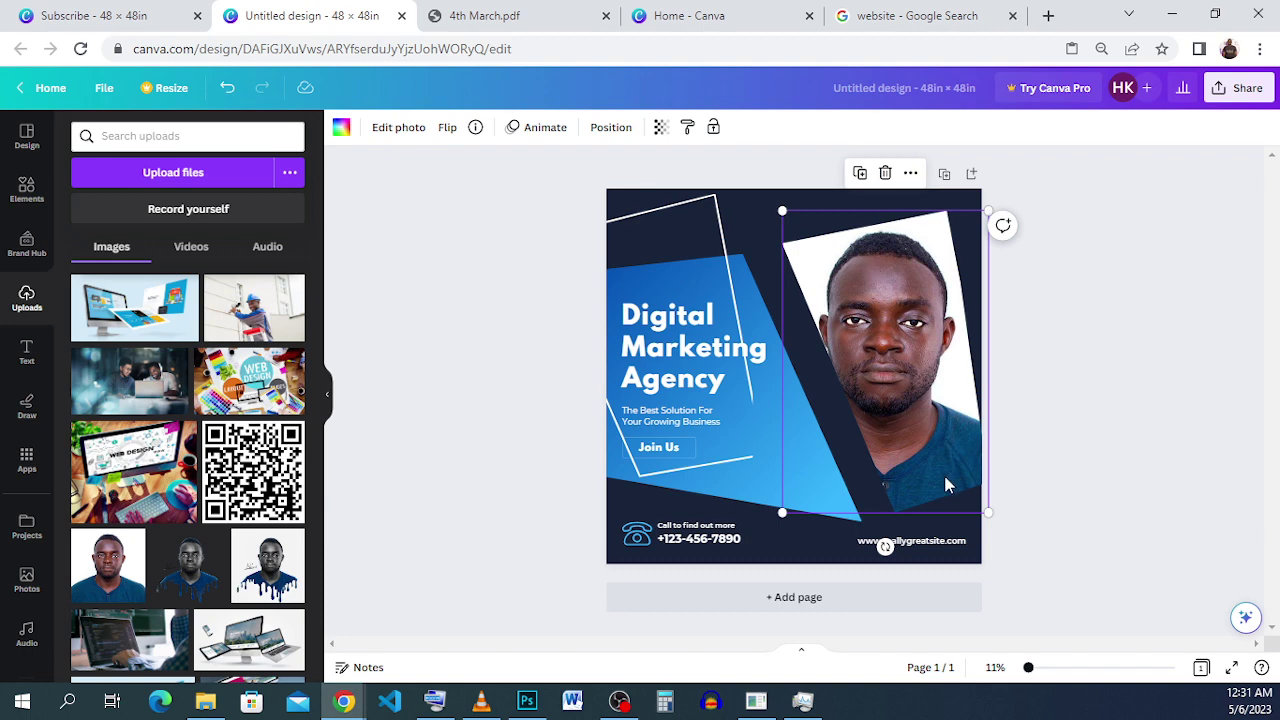
pyautogui.click(1113, 330)
# - Move the slanted white outline onto the portrait frame and compare its placement with the finished Subscribe design
pyautogui.click(611, 281)
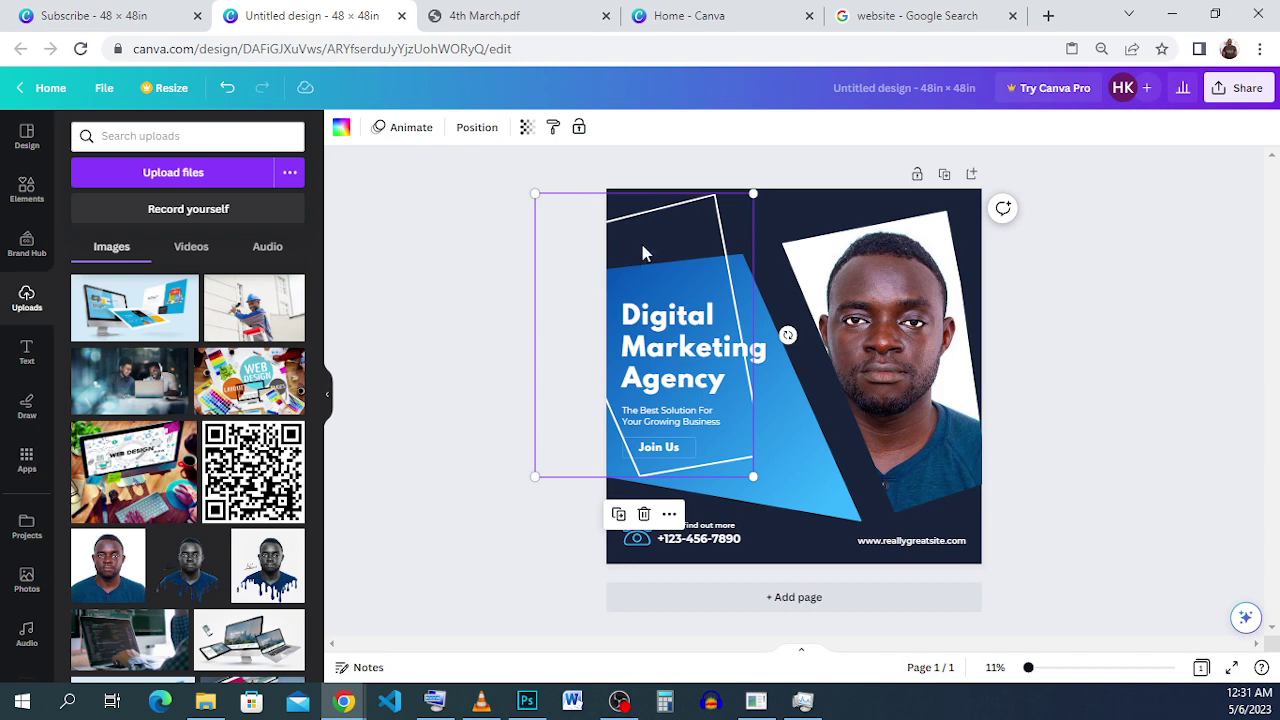
pyautogui.moveTo(640, 240); pyautogui.dragTo(883, 263)
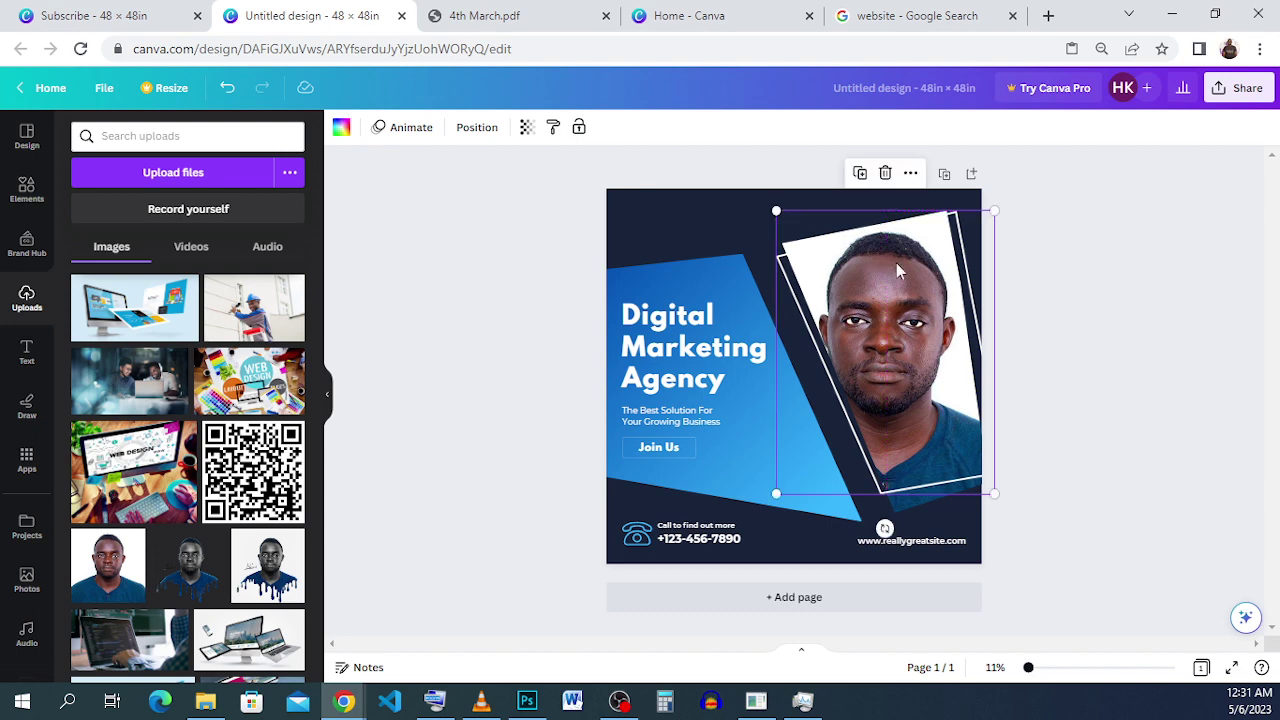
pyautogui.click(1051, 283)
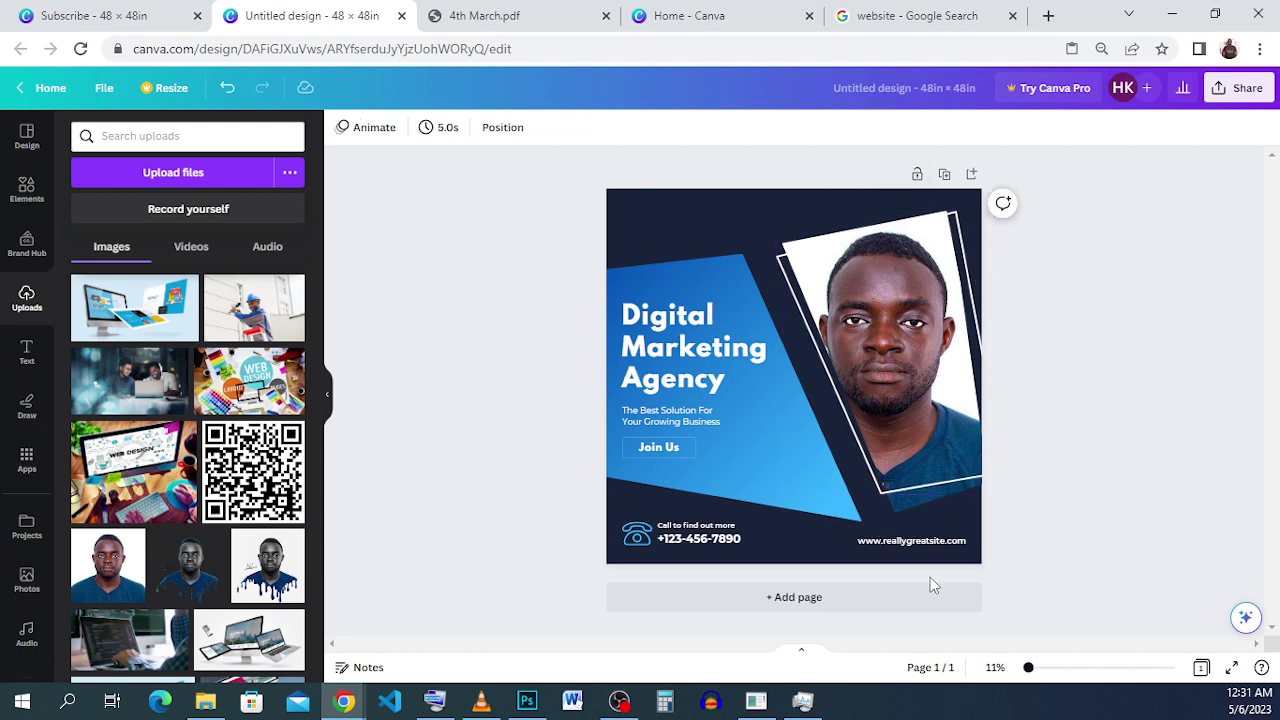
pyautogui.click(135, 16)
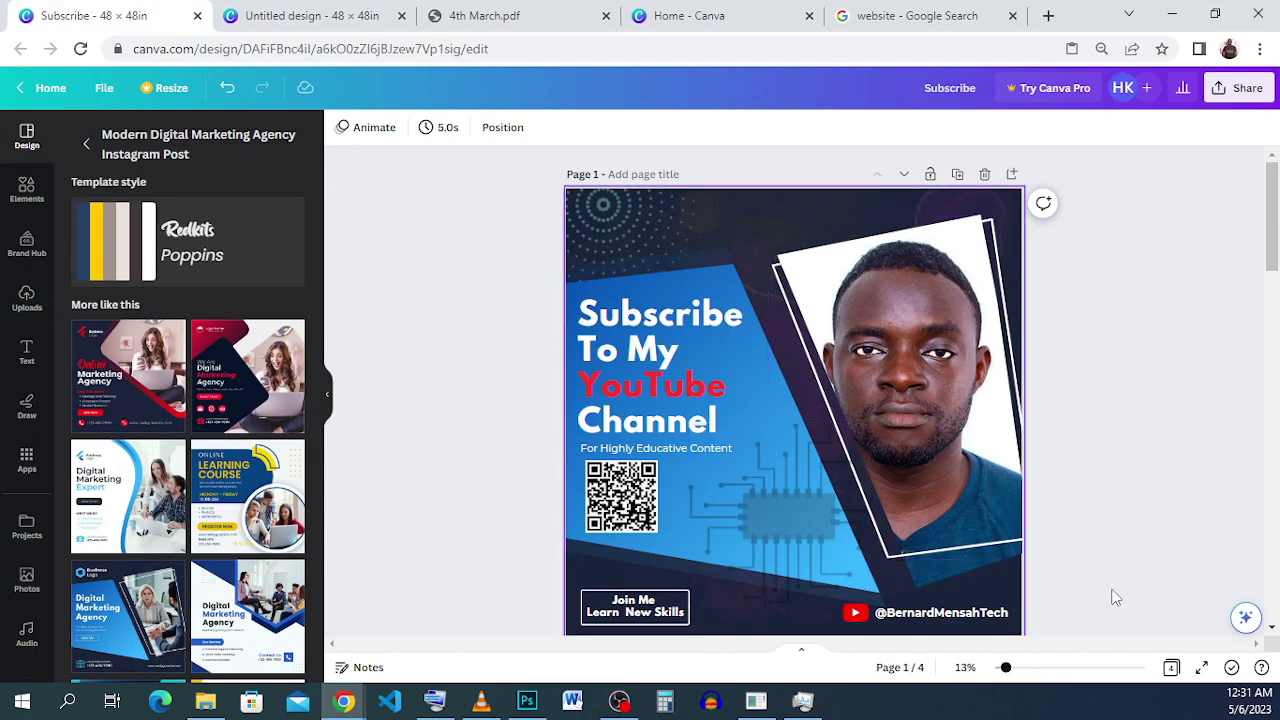
pyautogui.click(240, 15)
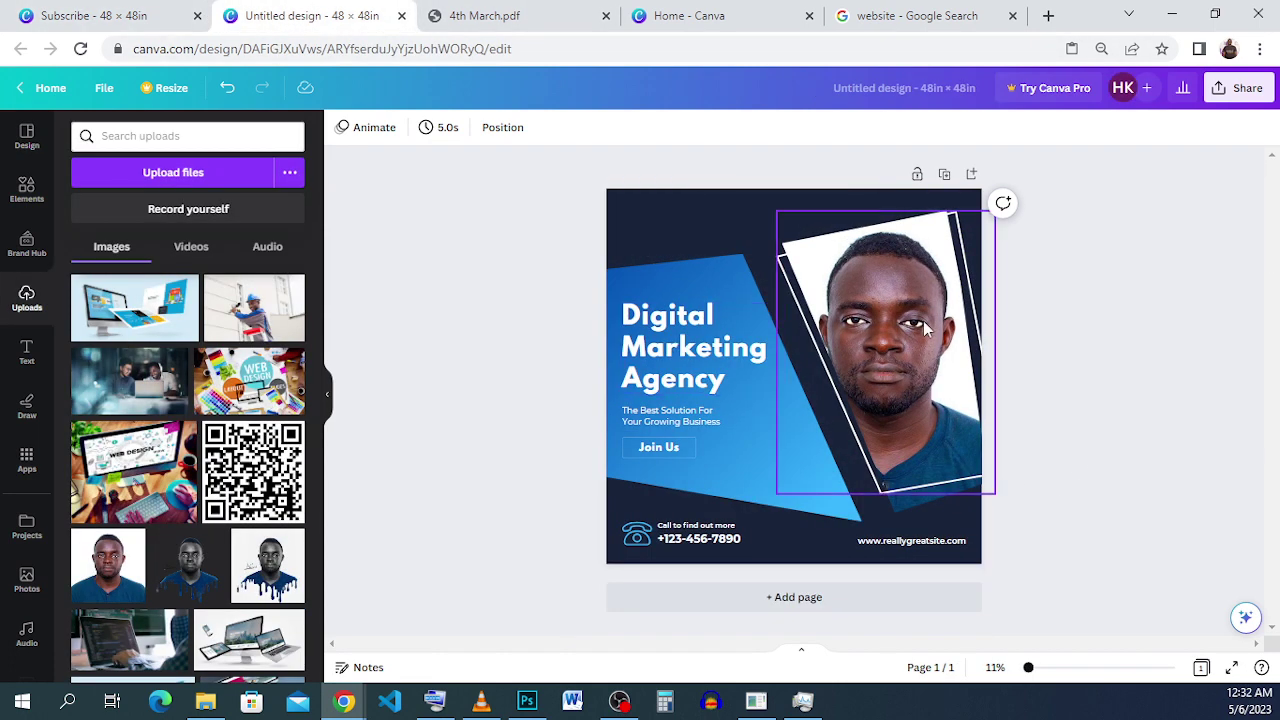
# - Move the white outline off the portrait and try shifting the photo within its frame, undoing that shift
pyautogui.moveTo(902, 352); pyautogui.dragTo(704, 361)
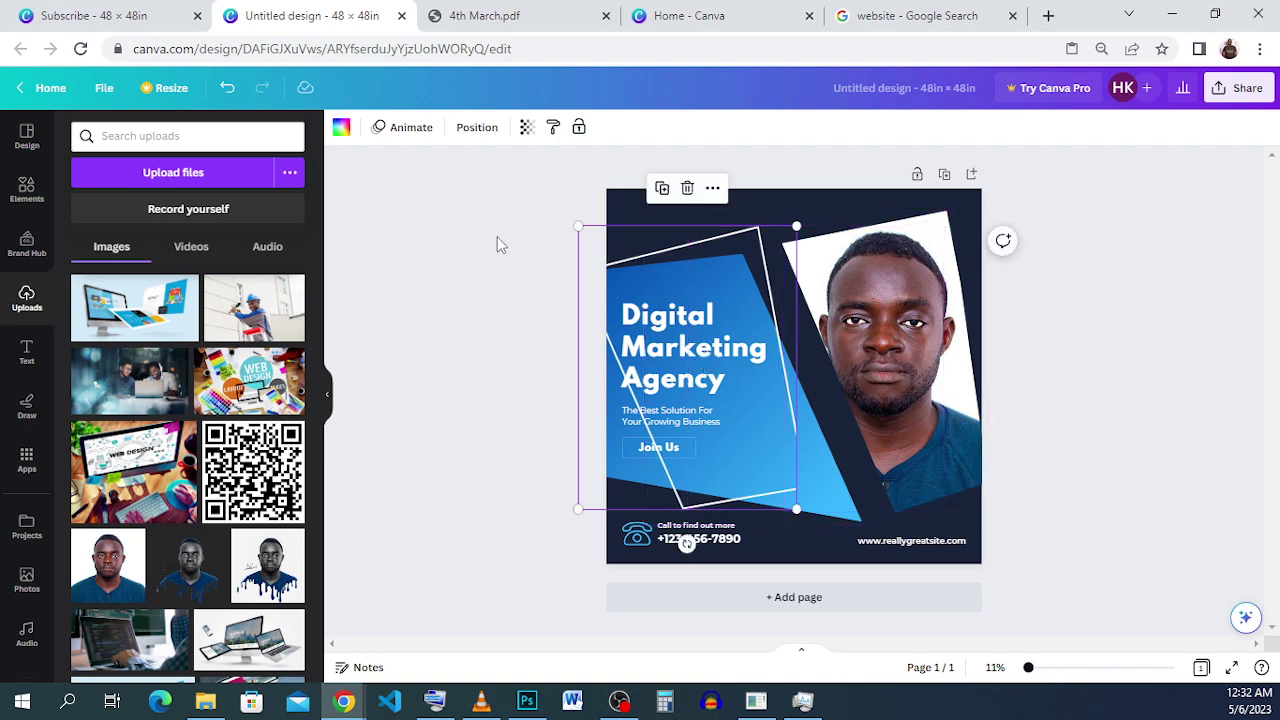
pyautogui.click(891, 306)
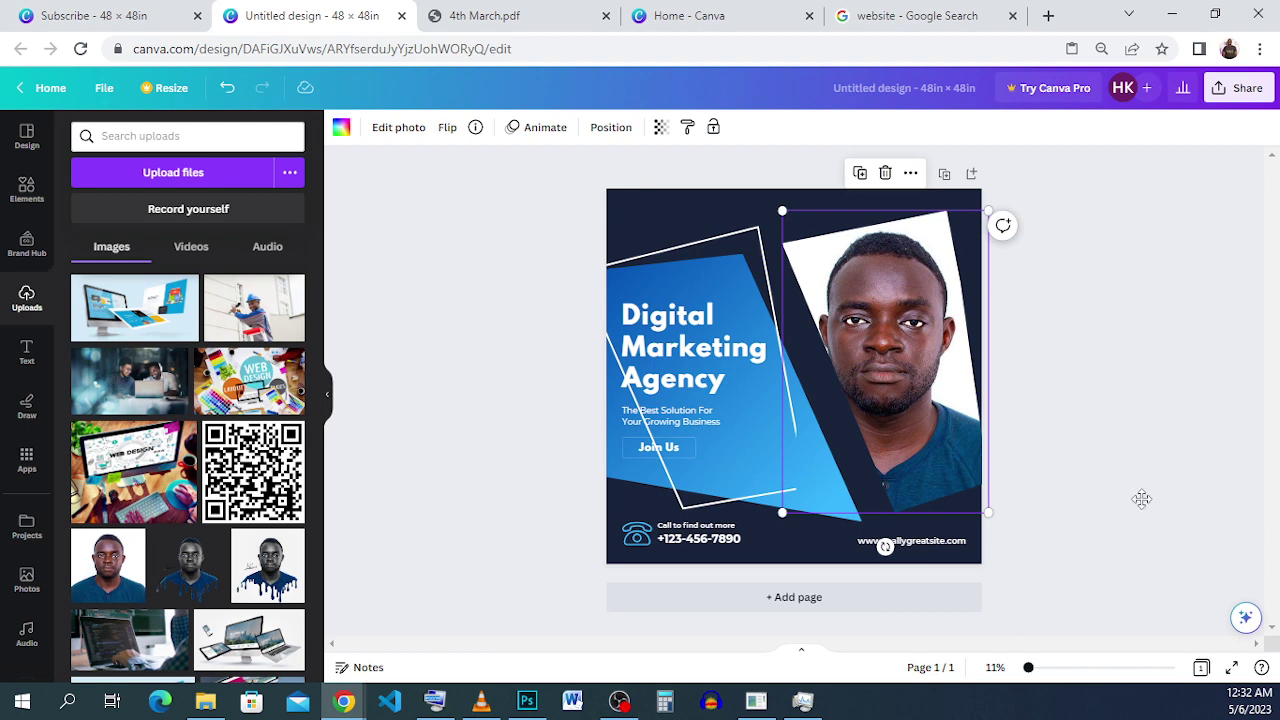
pyautogui.press('Return')
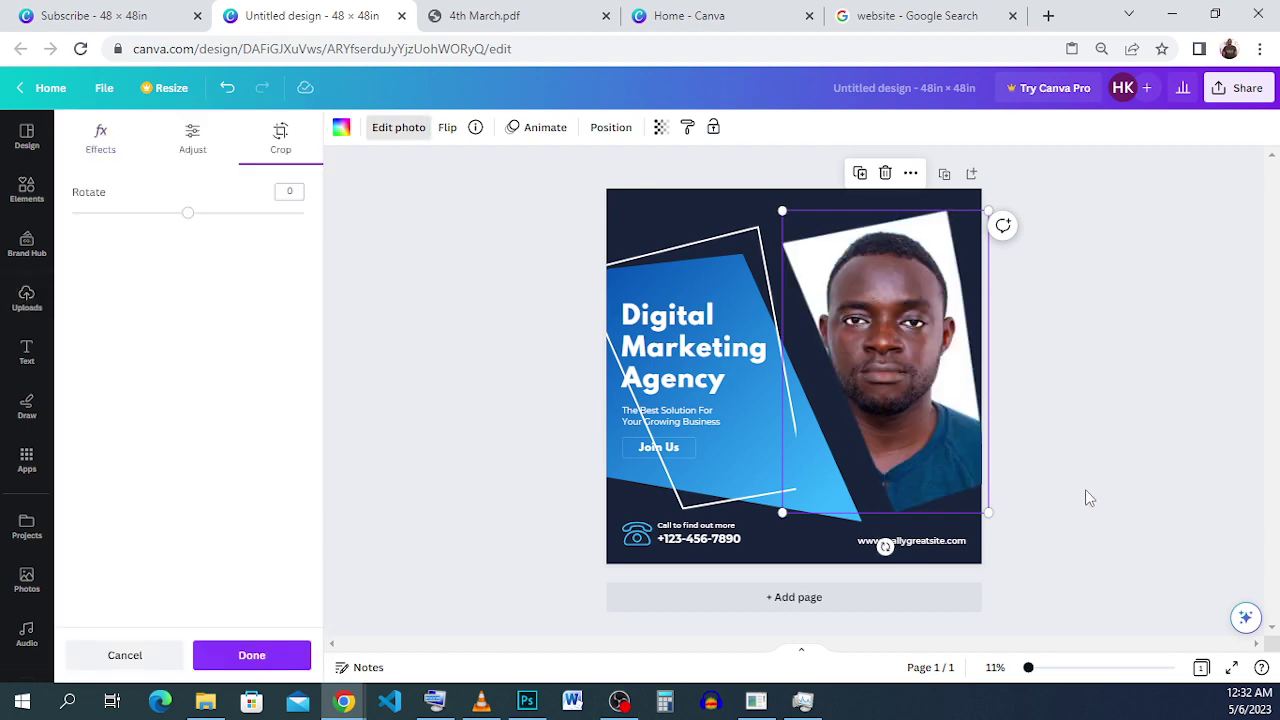
pyautogui.press('Escape')
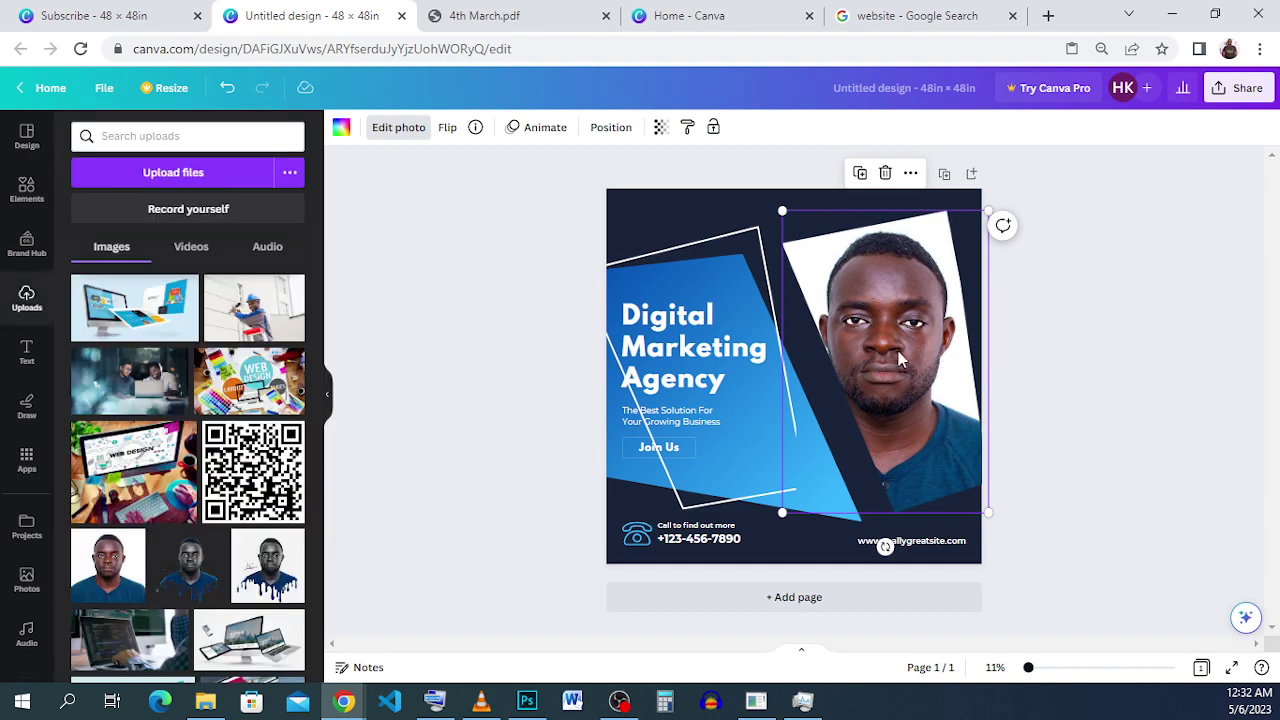
pyautogui.click(1108, 352)
pyautogui.click(857, 330)
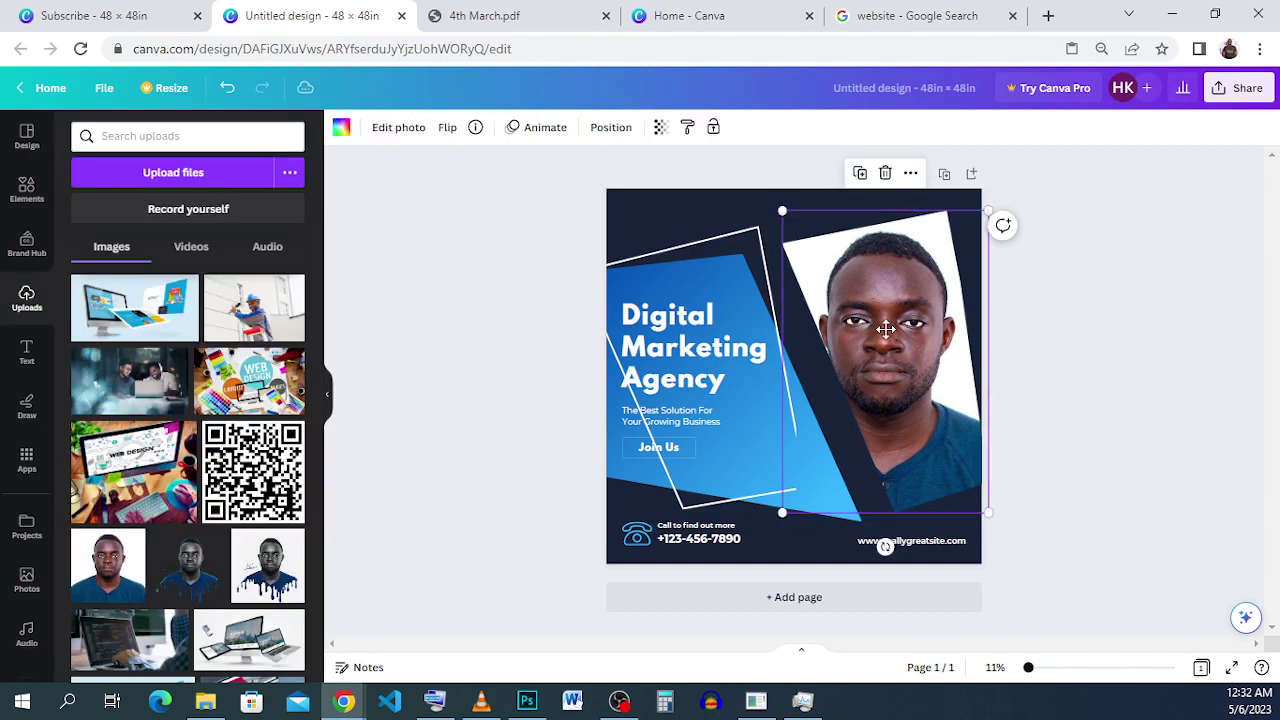
pyautogui.doubleClick(886, 329)
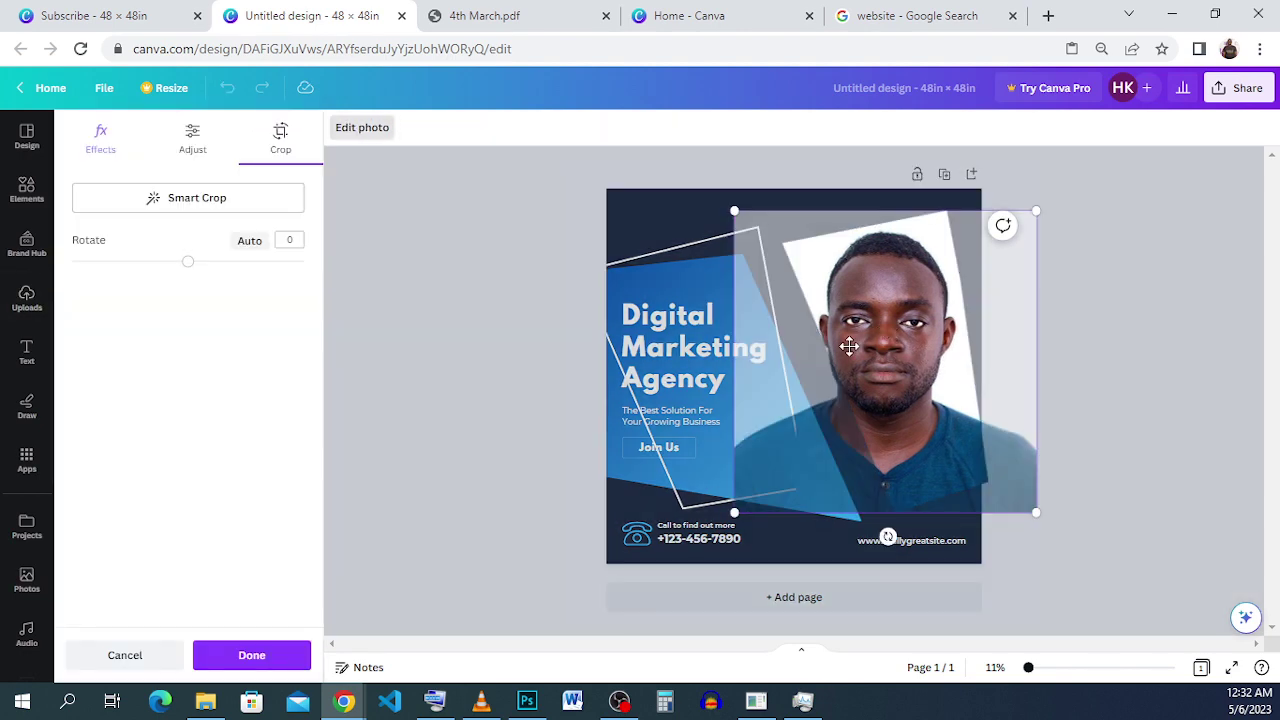
pyautogui.moveTo(848, 346); pyautogui.dragTo(817, 341)
pyautogui.click(515, 255)
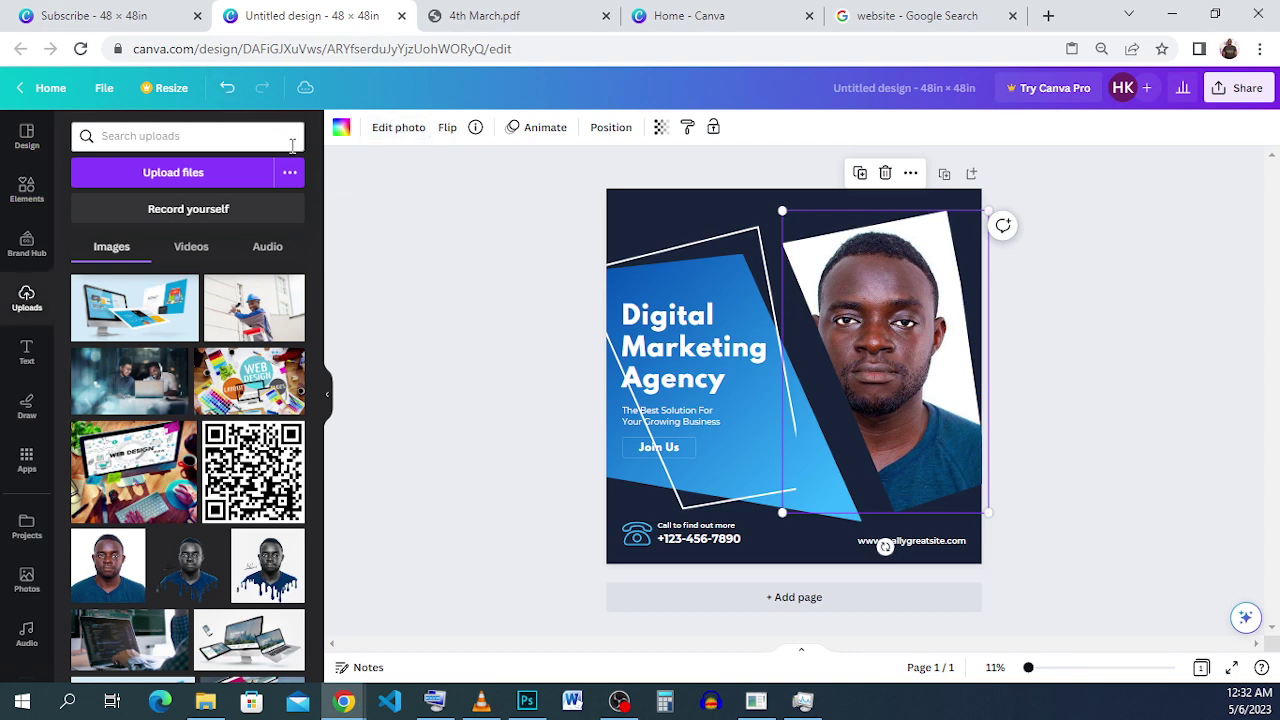
pyautogui.click(226, 89)
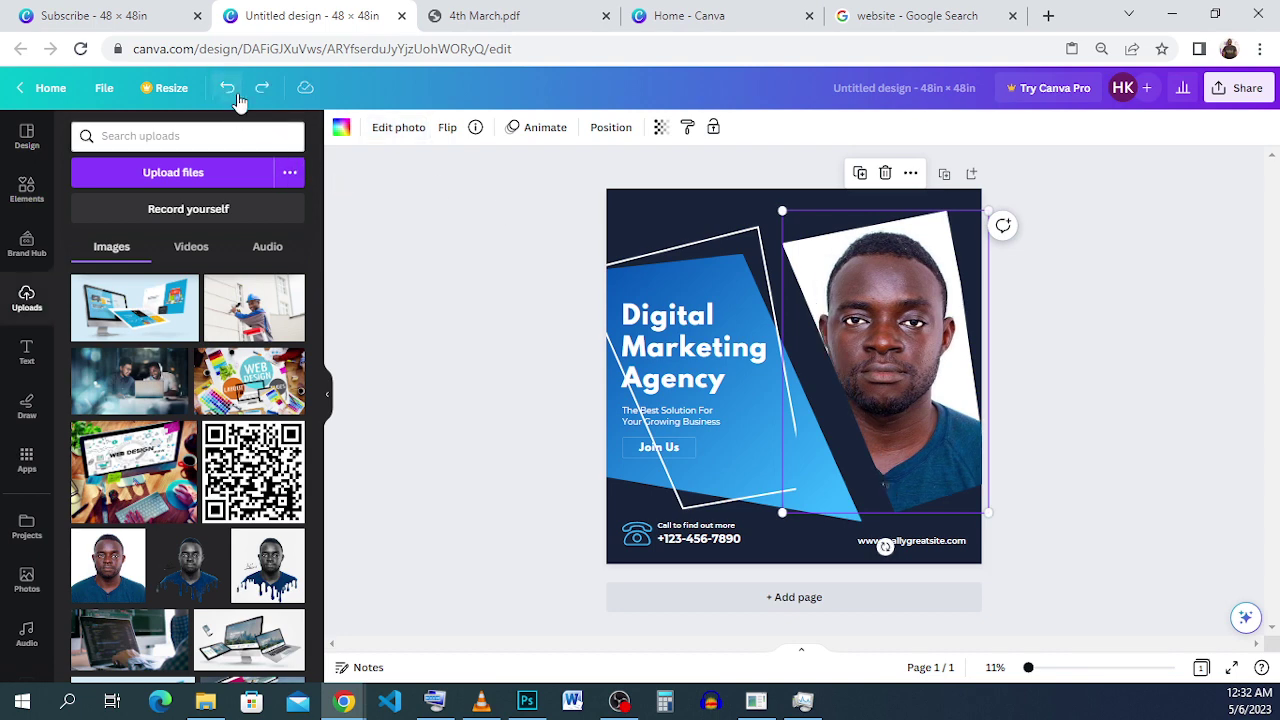
# - Place the slanted white outline around the portrait frame, enlarge it slightly and offset it a little downward
pyautogui.click(687, 284)
pyautogui.moveTo(764, 247); pyautogui.dragTo(880, 229)
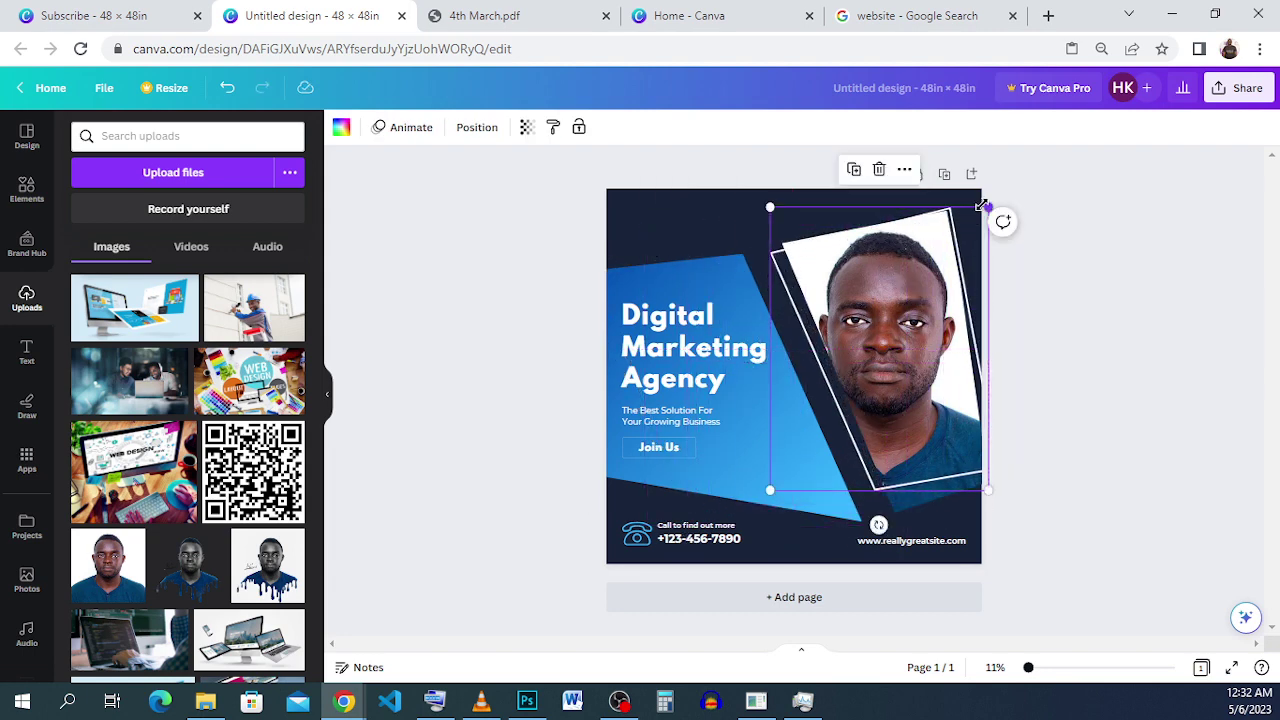
pyautogui.moveTo(986, 204); pyautogui.dragTo(995, 198)
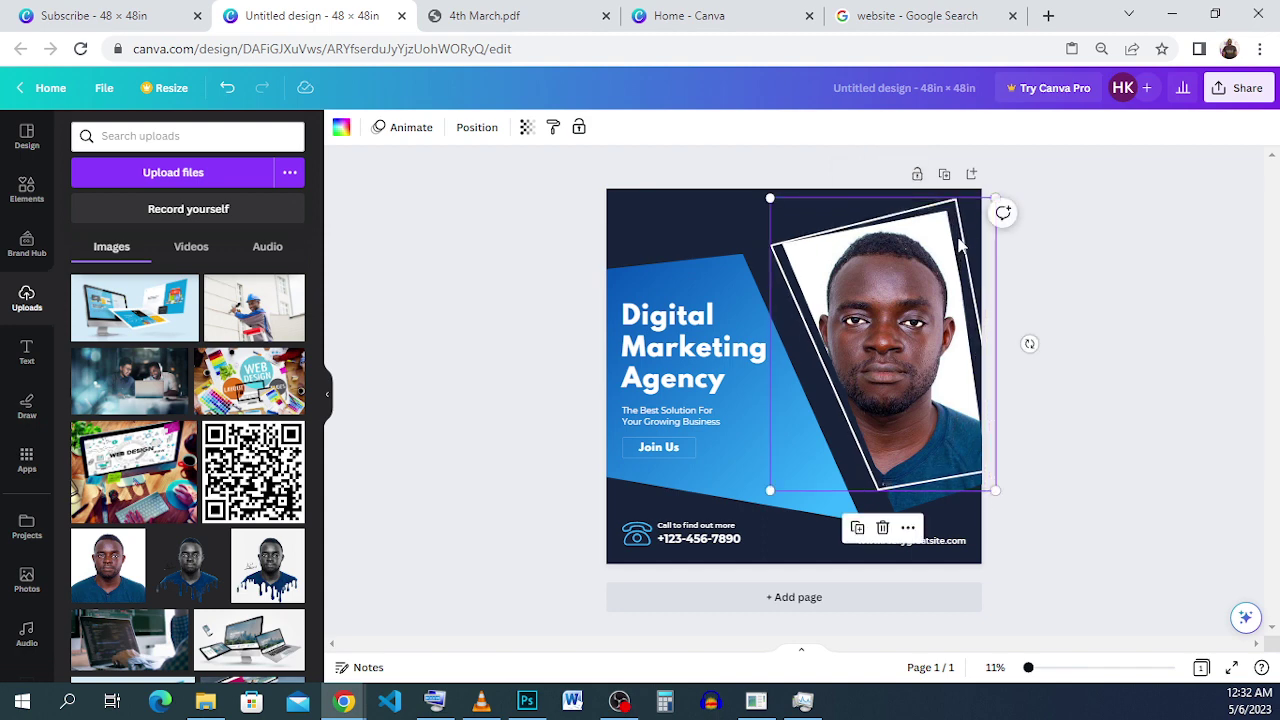
pyautogui.moveTo(958, 243); pyautogui.dragTo(960, 252)
pyautogui.click(1117, 367)
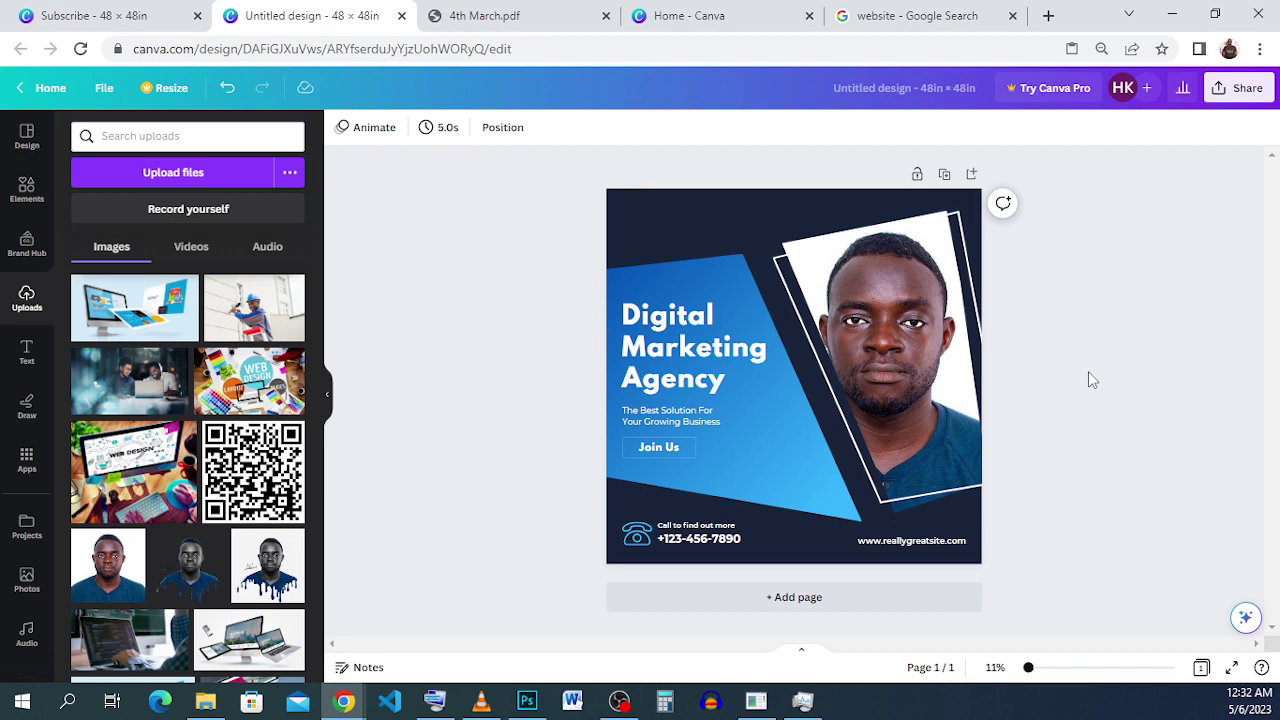
# - Copy the whole headline text "Subscribe To My YouTube Channel" from page 1 of the finished Subscribe design
pyautogui.click(70, 15)
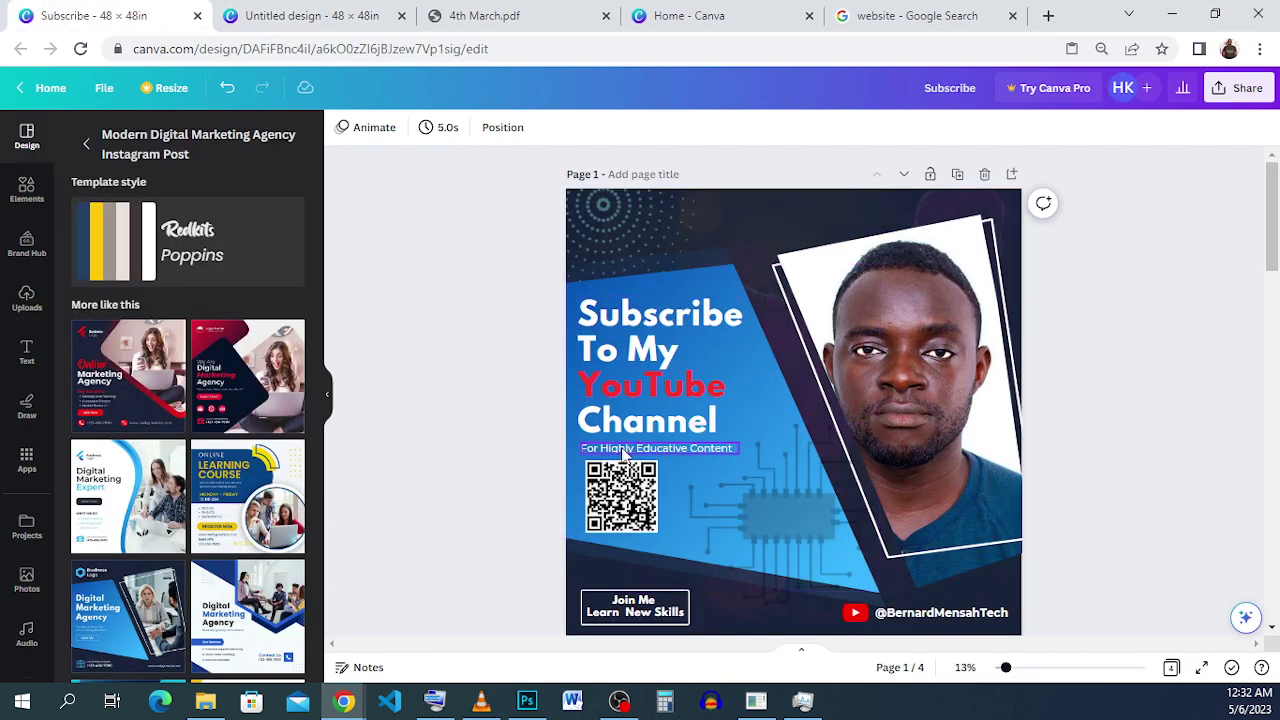
pyautogui.click(677, 410)
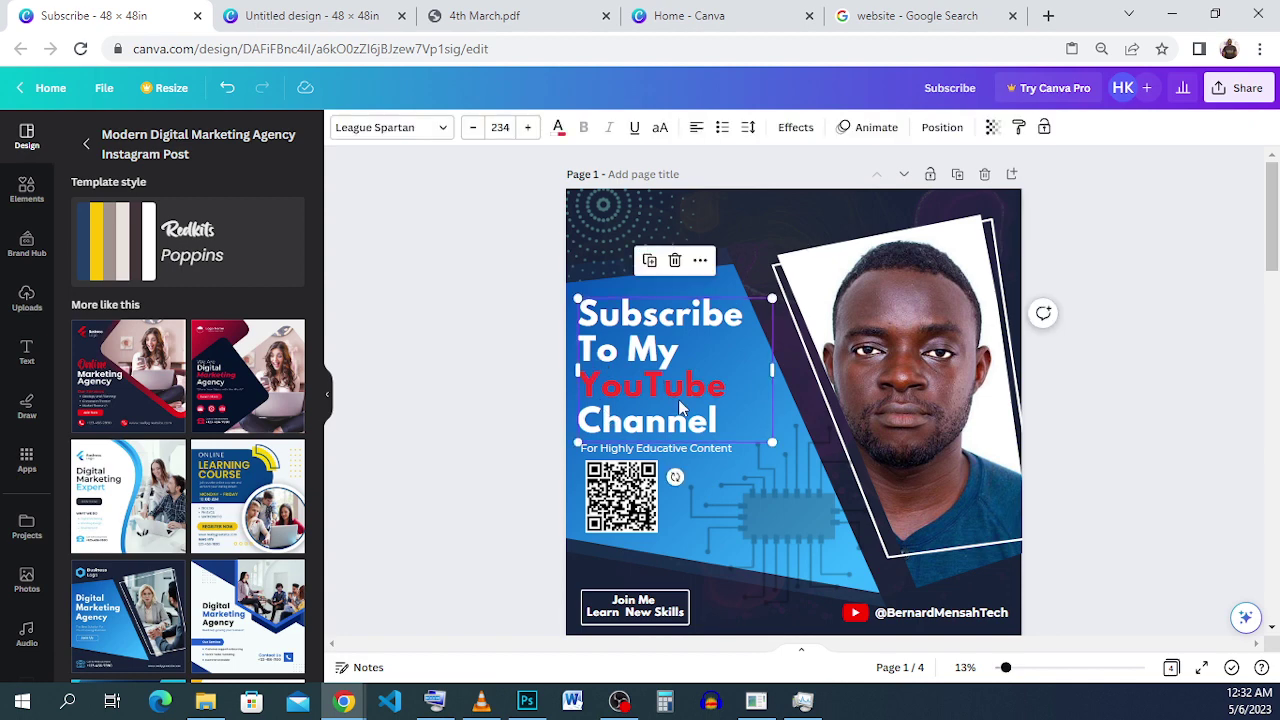
pyautogui.moveTo(743, 421); pyautogui.dragTo(569, 302)
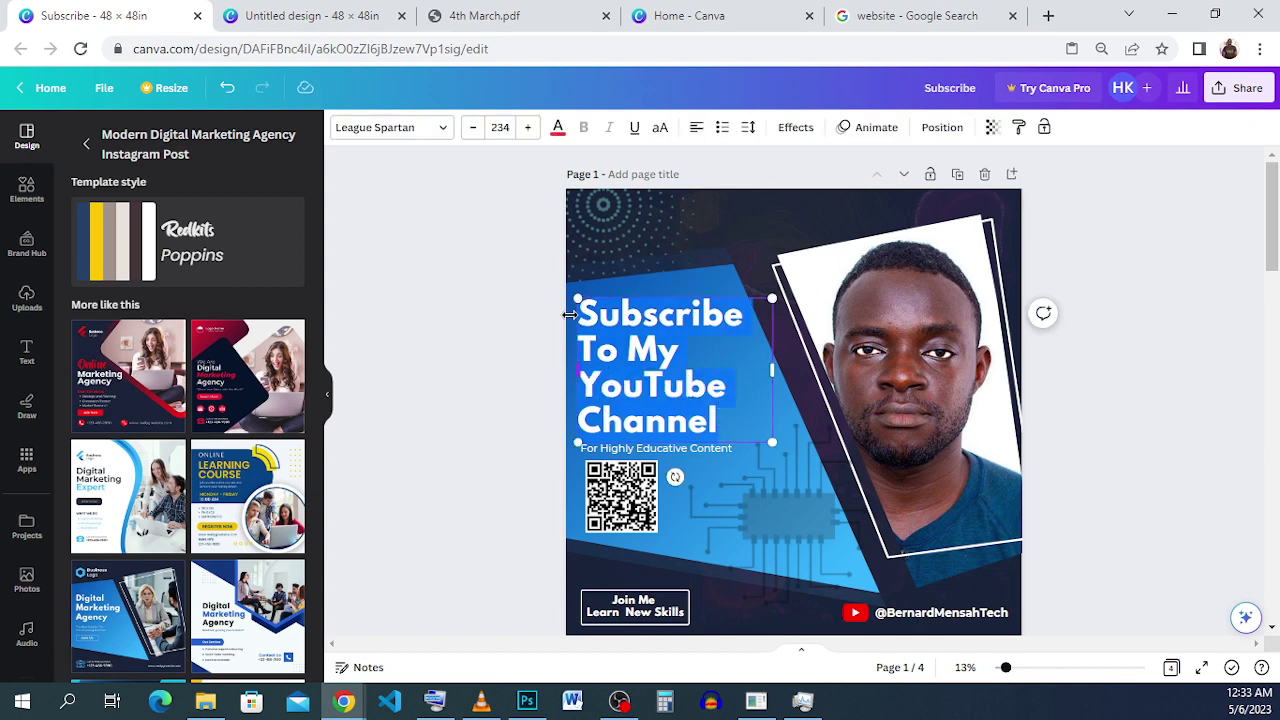
pyautogui.rightClick(637, 364)
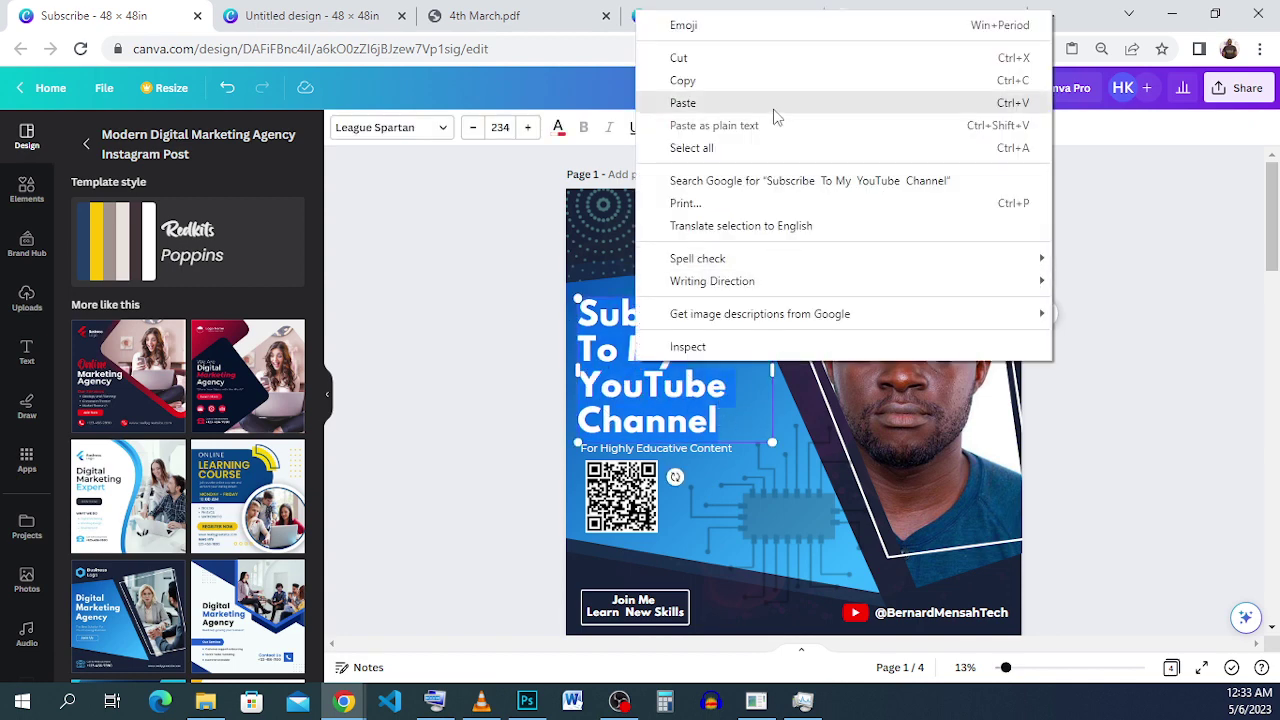
pyautogui.click(720, 87)
# - In the untitled flyer, move the "Digital Marketing Agency" headline slightly up and replace its text with the copied "Subscribe To My YouTube Channel"
pyautogui.click(326, 16)
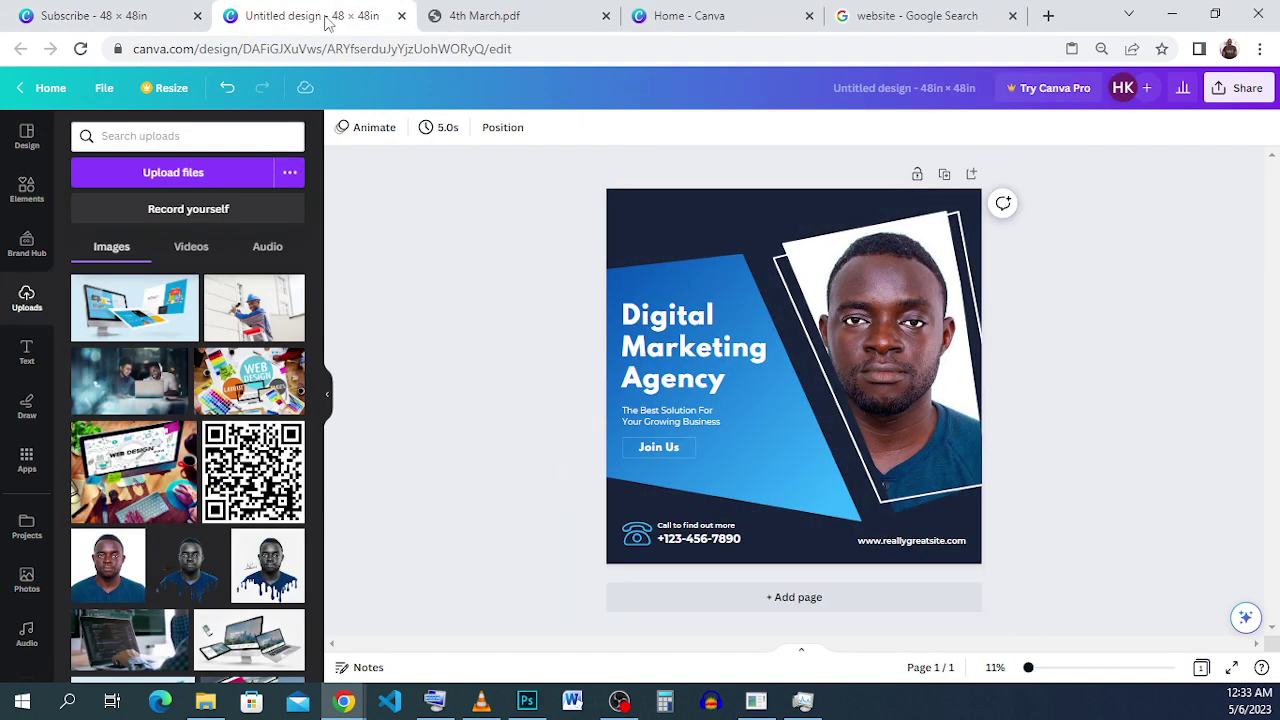
pyautogui.click(690, 355)
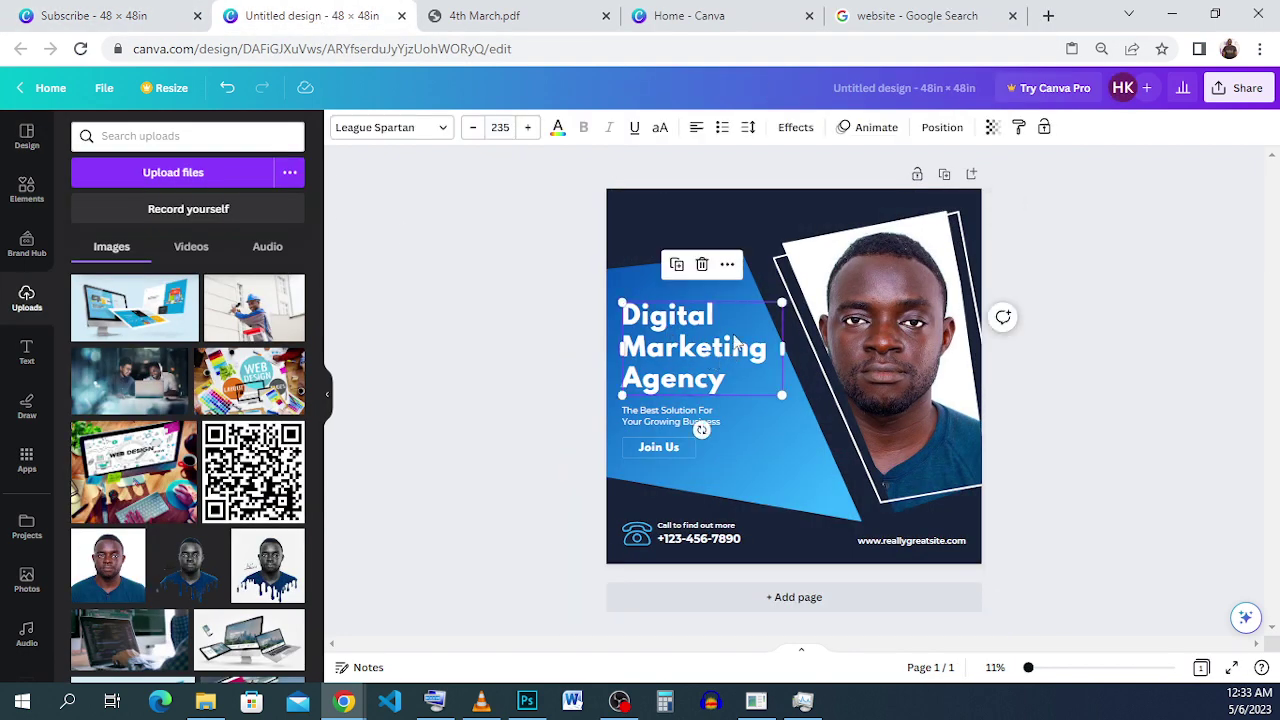
pyautogui.moveTo(735, 343); pyautogui.dragTo(709, 337)
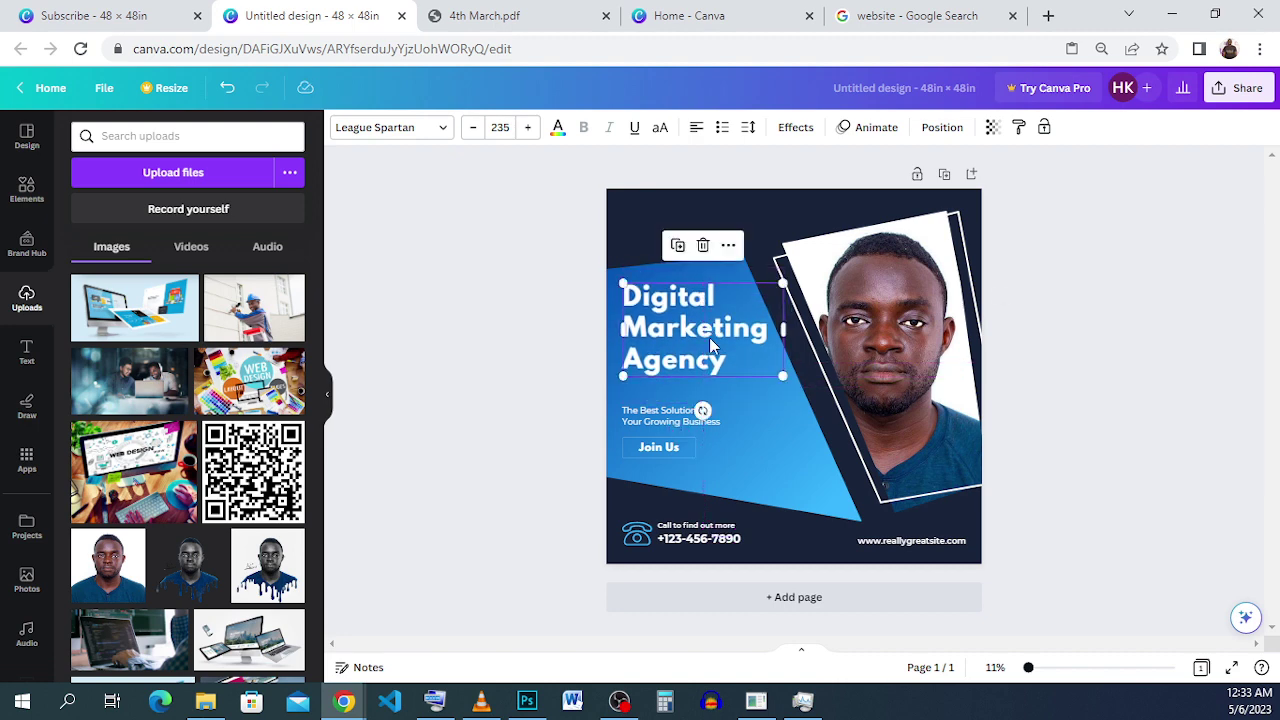
pyautogui.click(741, 358)
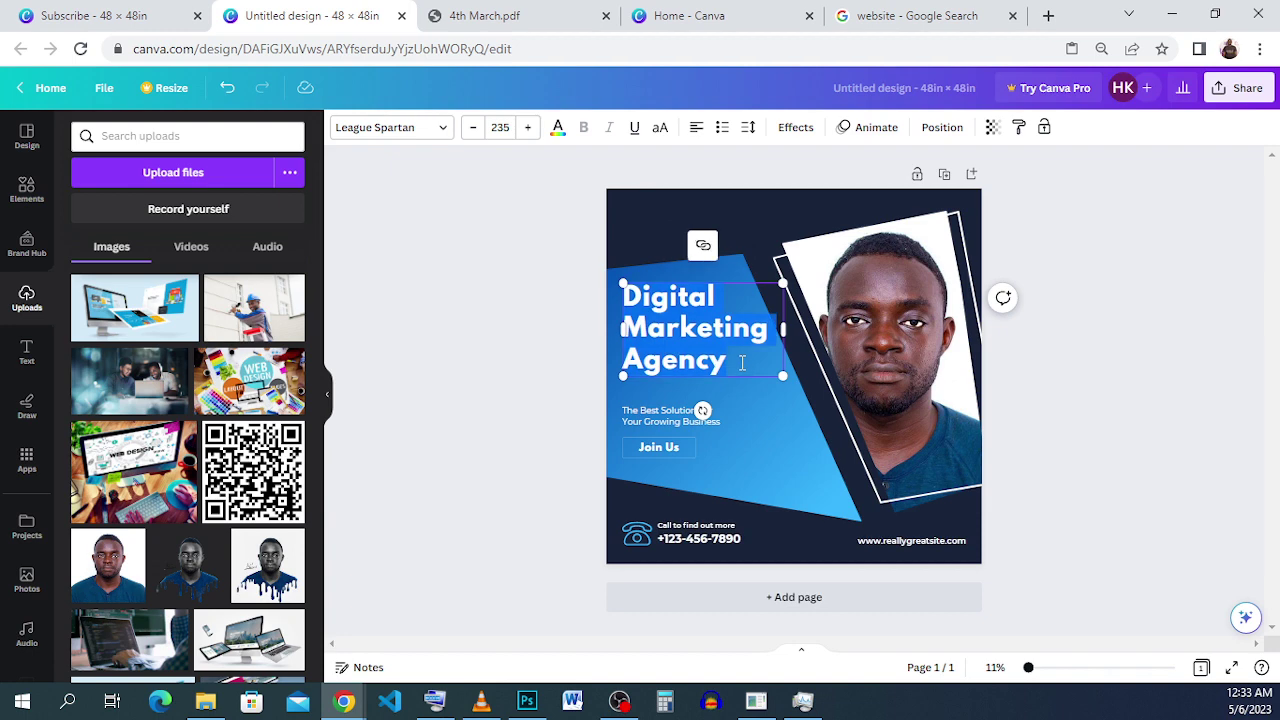
pyautogui.rightClick(642, 337)
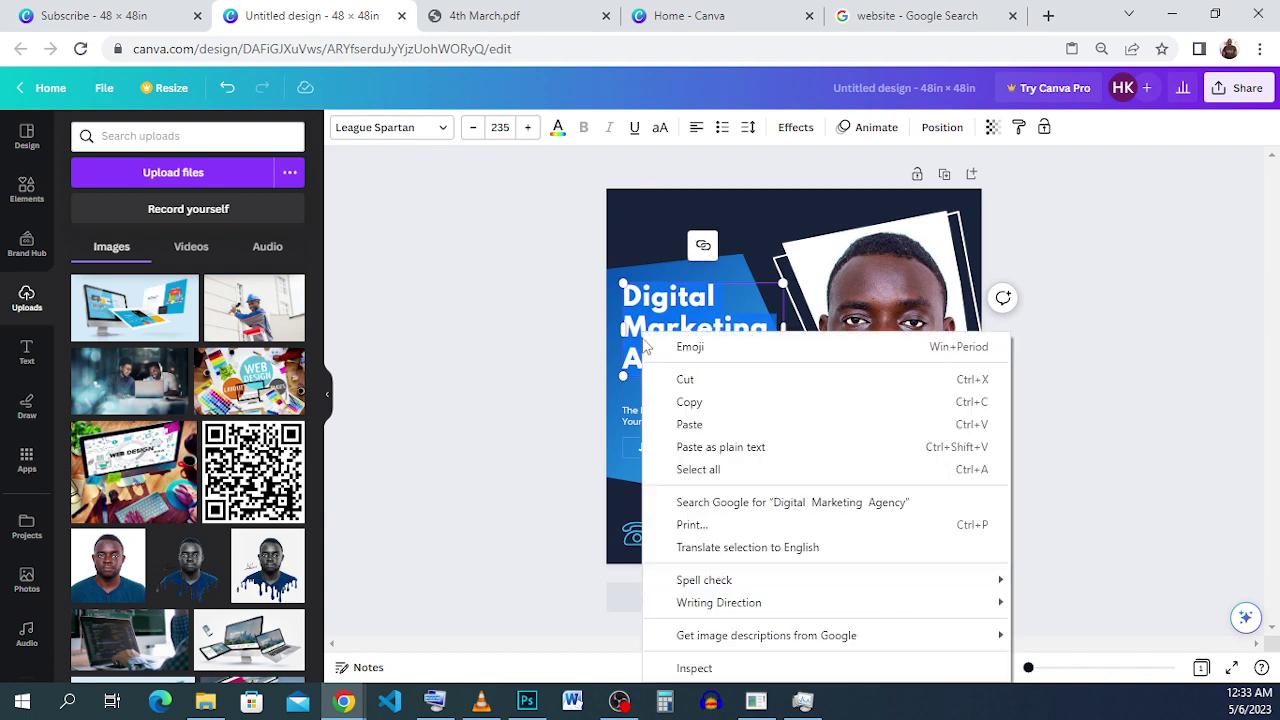
pyautogui.click(692, 426)
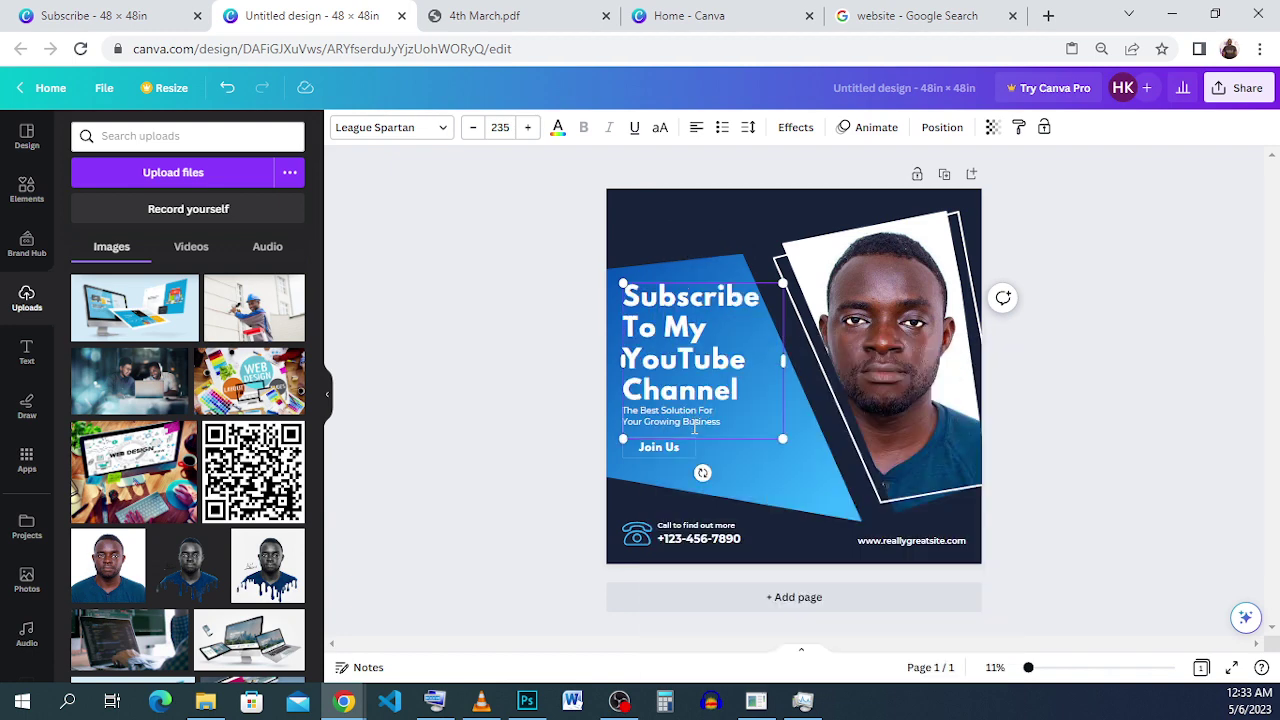